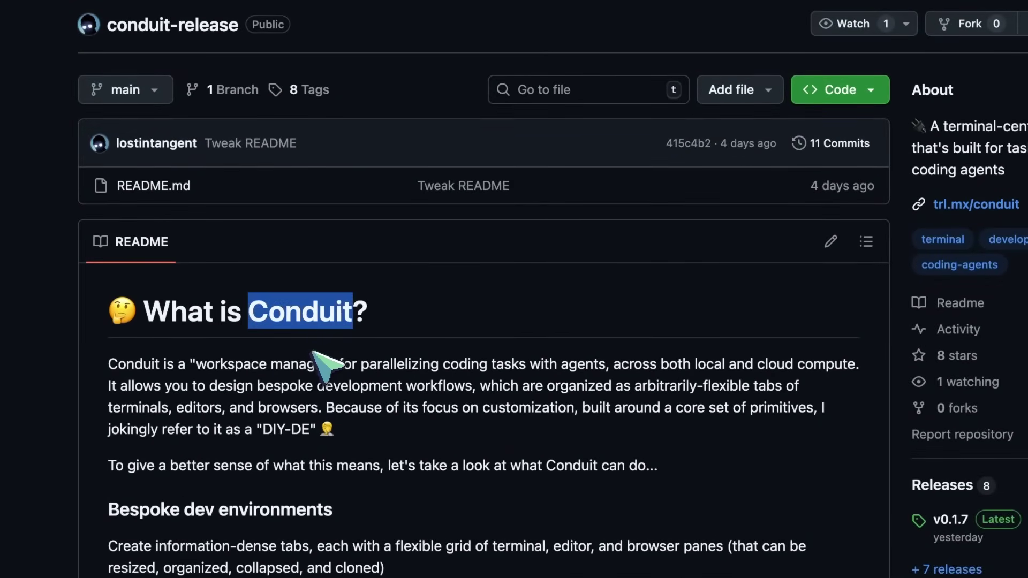
# Highlight the README phrase about parallelizing coding tasks with agents across local and cloud compute.
pyautogui.scroll(-3, 314, 354)
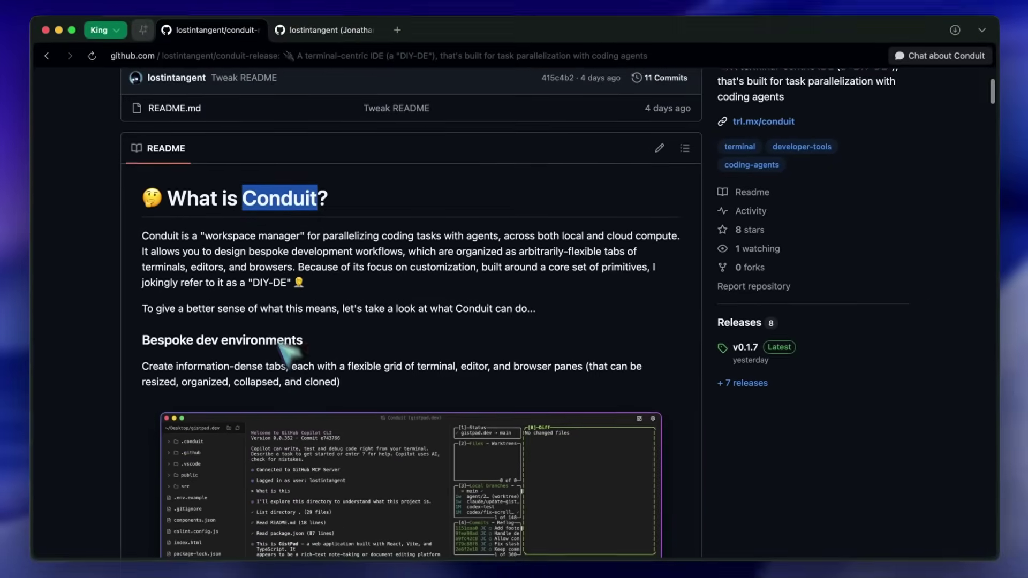
pyautogui.scroll(-1, 242, 250)
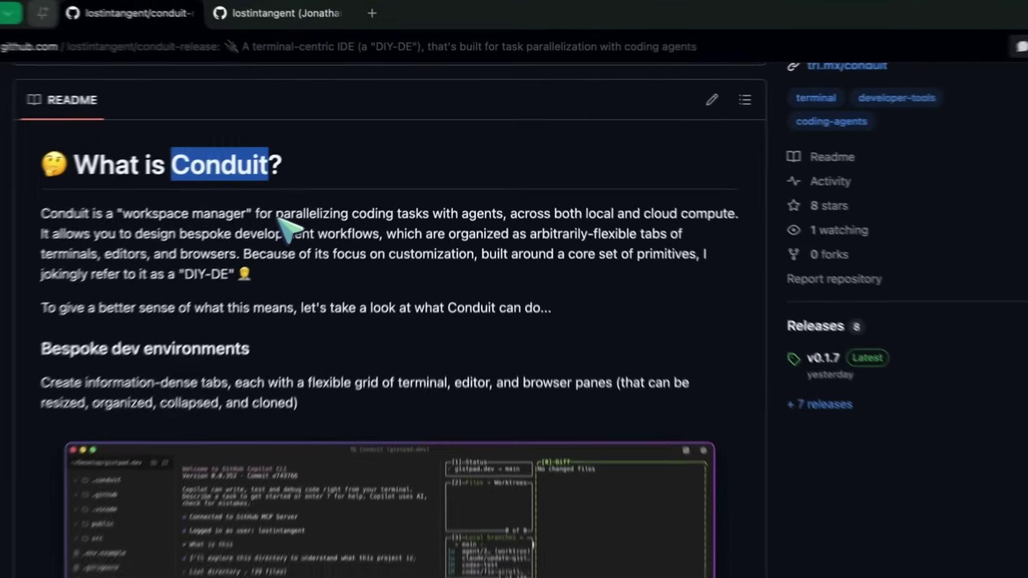
pyautogui.moveTo(324, 185); pyautogui.dragTo(537, 187)
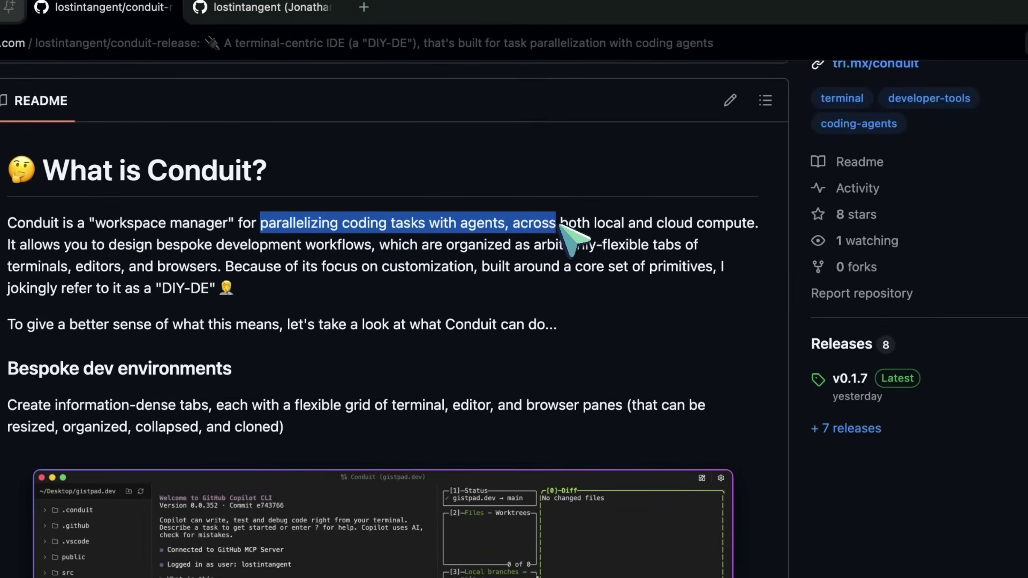
pyautogui.moveTo(560, 223); pyautogui.dragTo(763, 221)
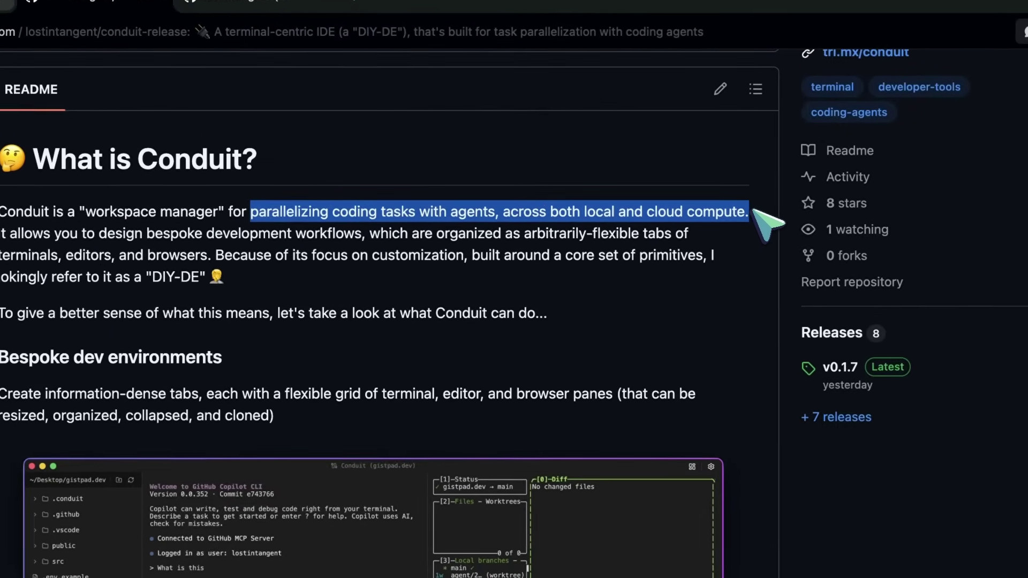
# Highlight the sentence about bespoke development workflows, then close the second browser tab.
pyautogui.click(2, 239)
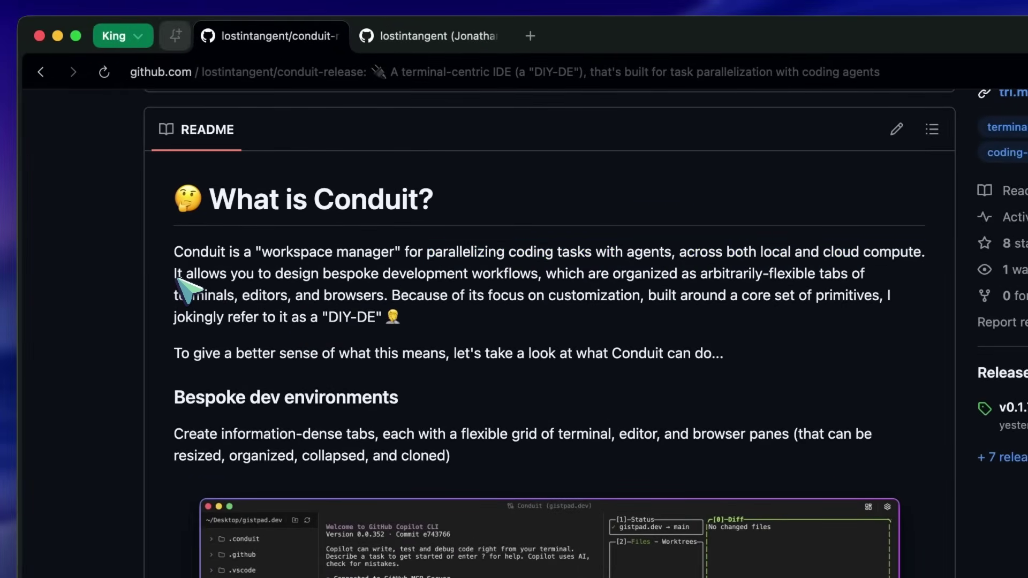
pyautogui.moveTo(177, 277); pyautogui.dragTo(490, 298)
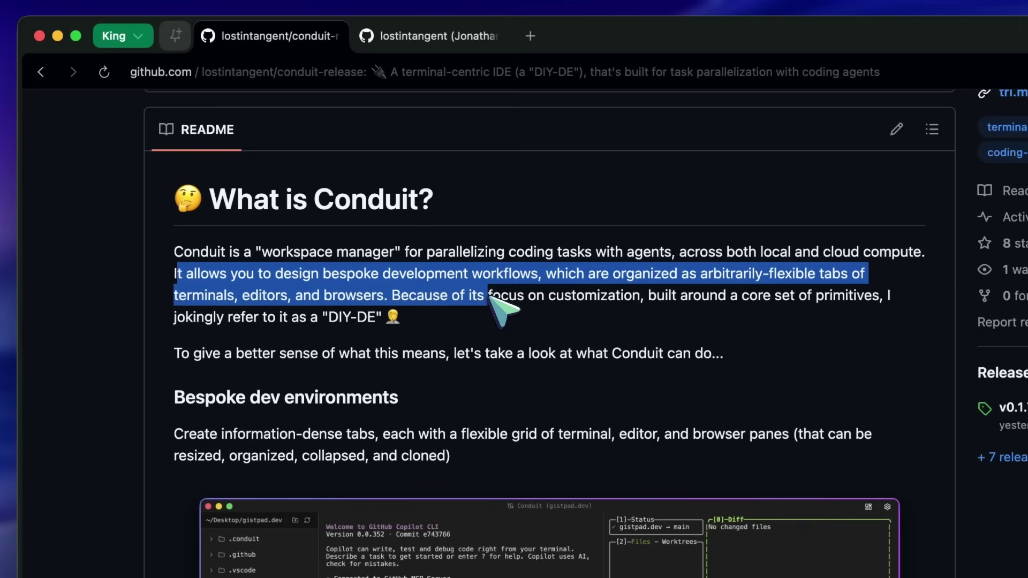
pyautogui.click(270, 328)
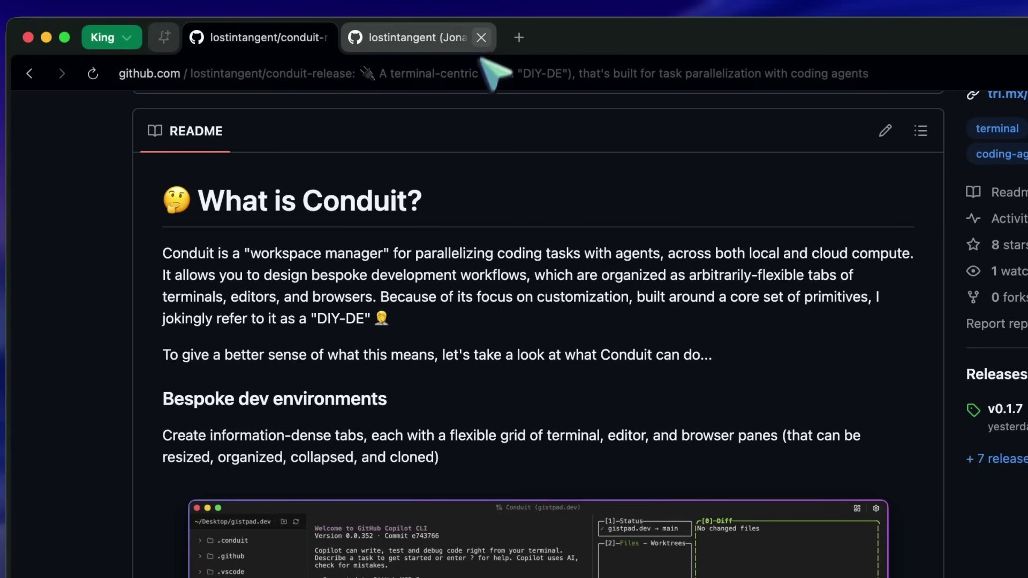
pyautogui.click(481, 37)
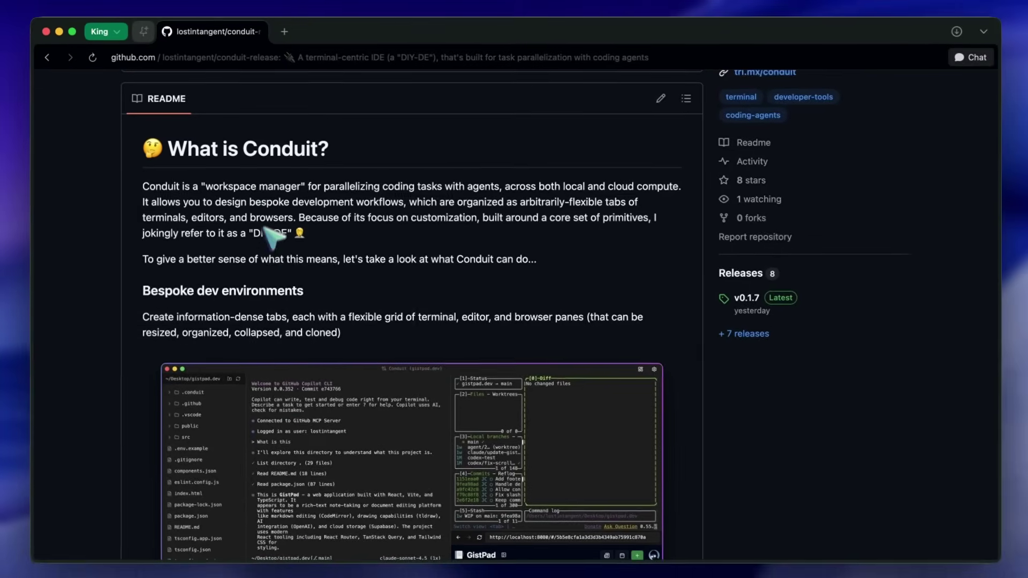
# Scroll the README past the Bespoke dev environments screenshot to the Agent sessions heading.
pyautogui.scroll(-3, 271, 256)
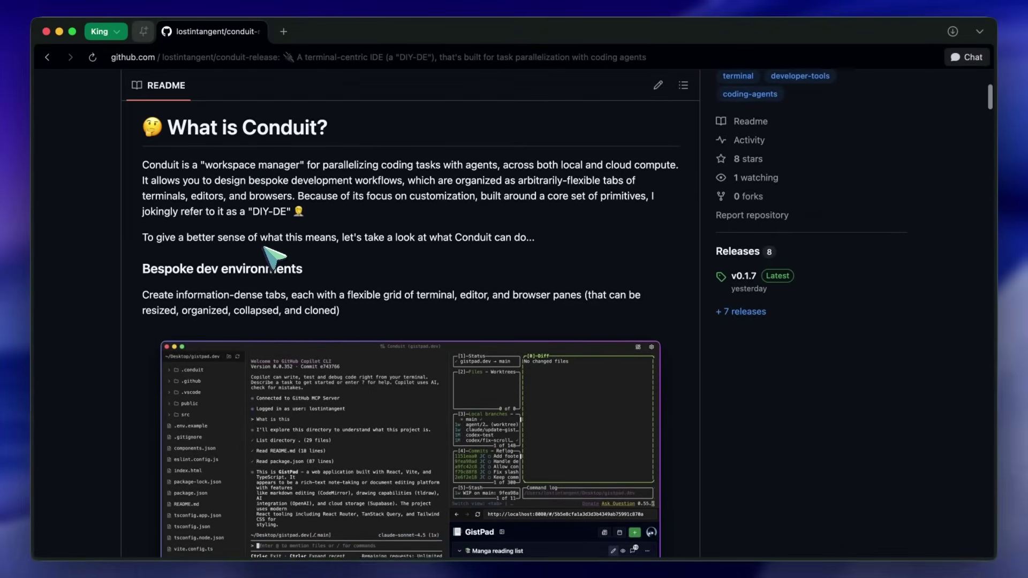
pyautogui.scroll(-5, 262, 217)
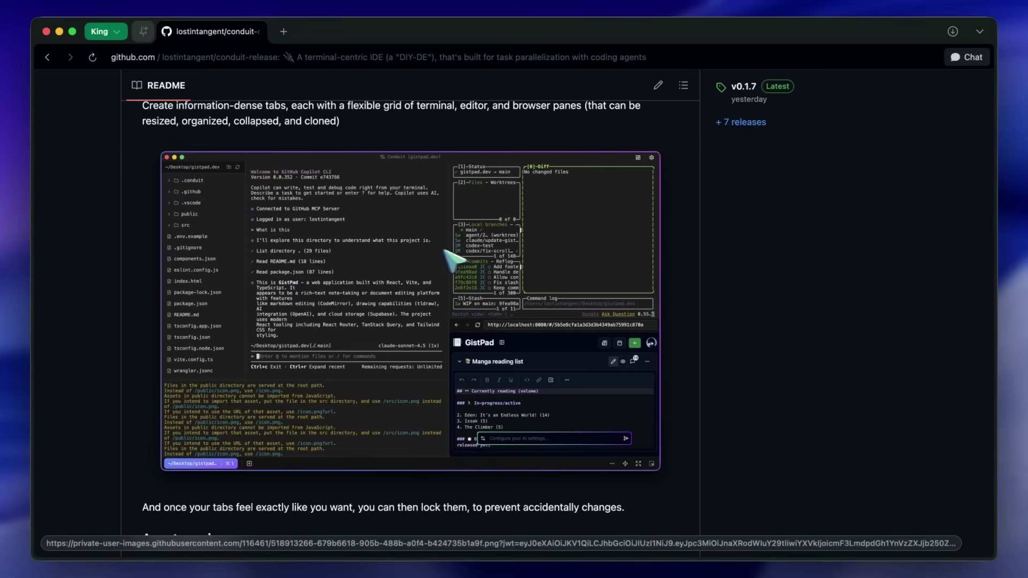
pyautogui.scroll(1, 502, 276)
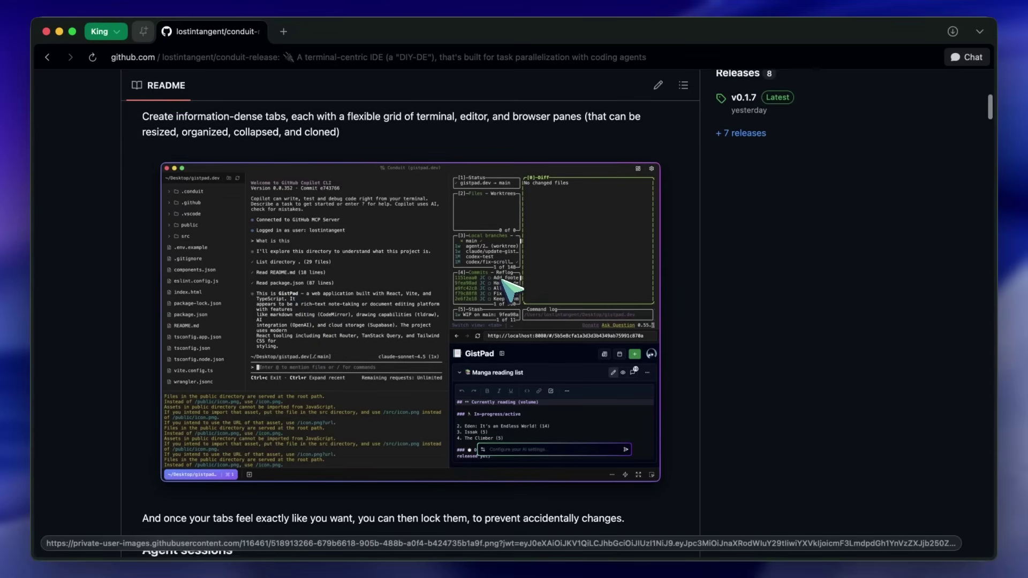
pyautogui.scroll(1, 381, 309)
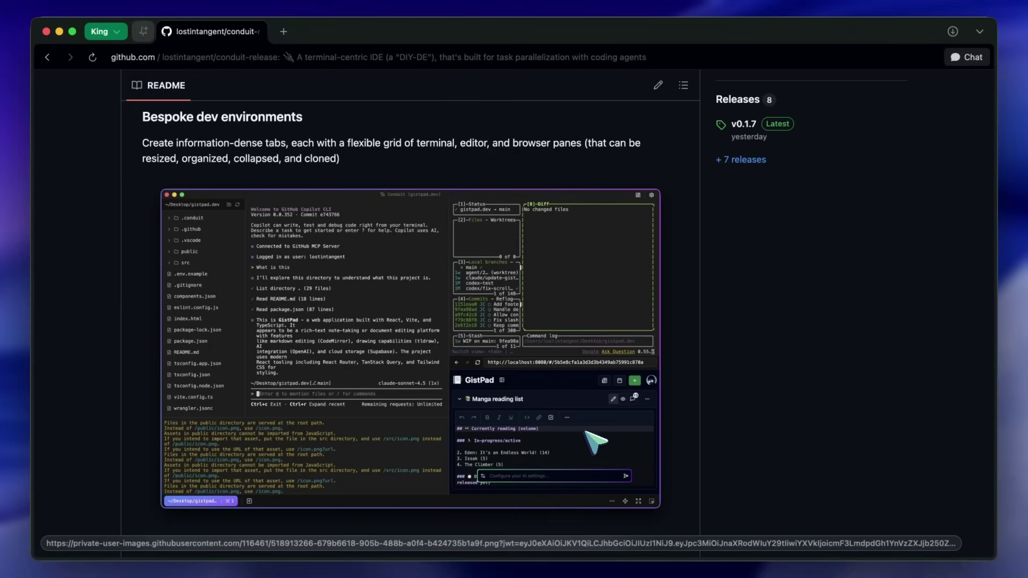
pyautogui.scroll(-2, 586, 433)
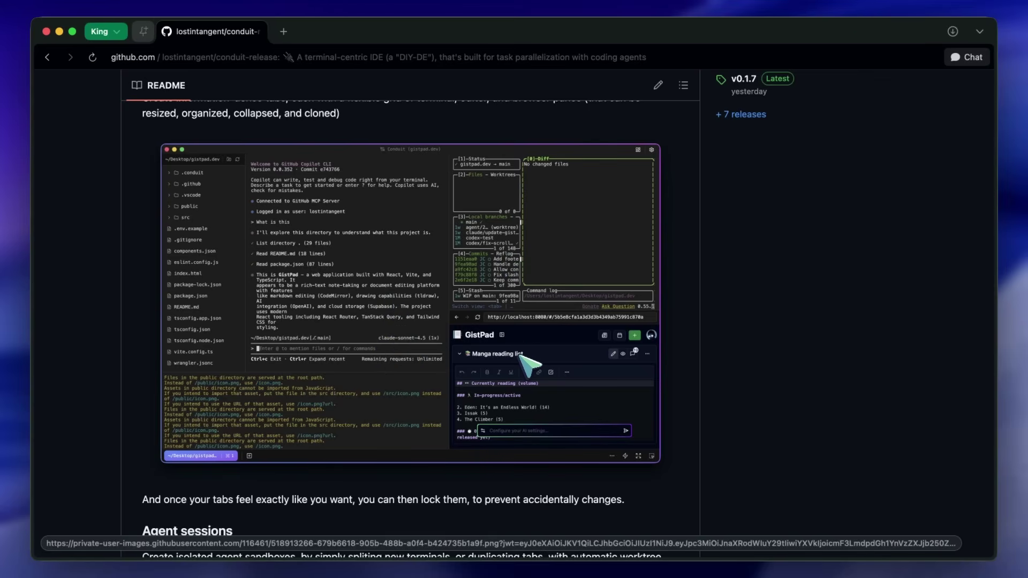
pyautogui.scroll(-2, 527, 364)
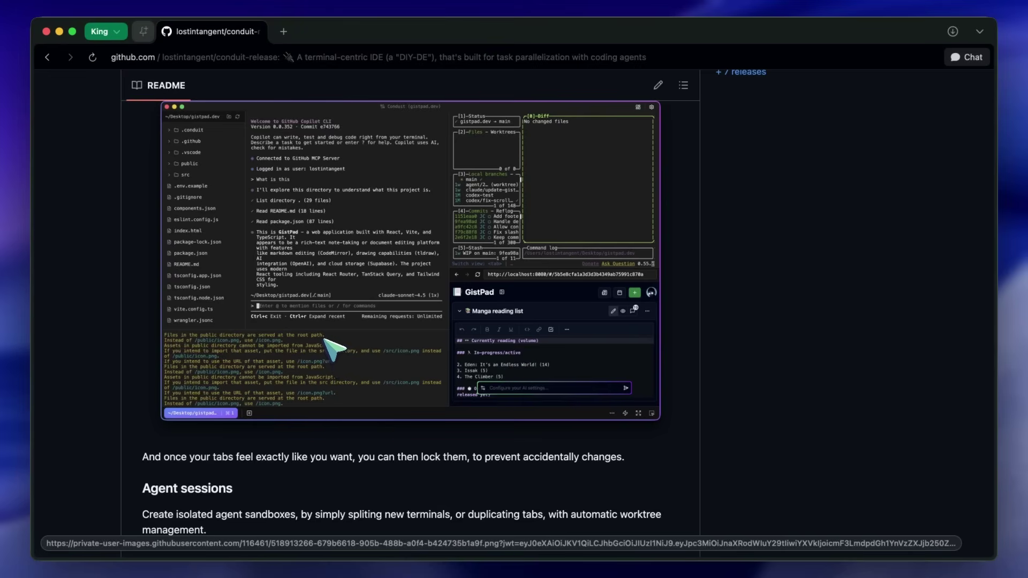
# Select the Agent sessions paragraph beginning 'Create isolated agent sandboxes…'.
pyautogui.scroll(-7, 331, 343)
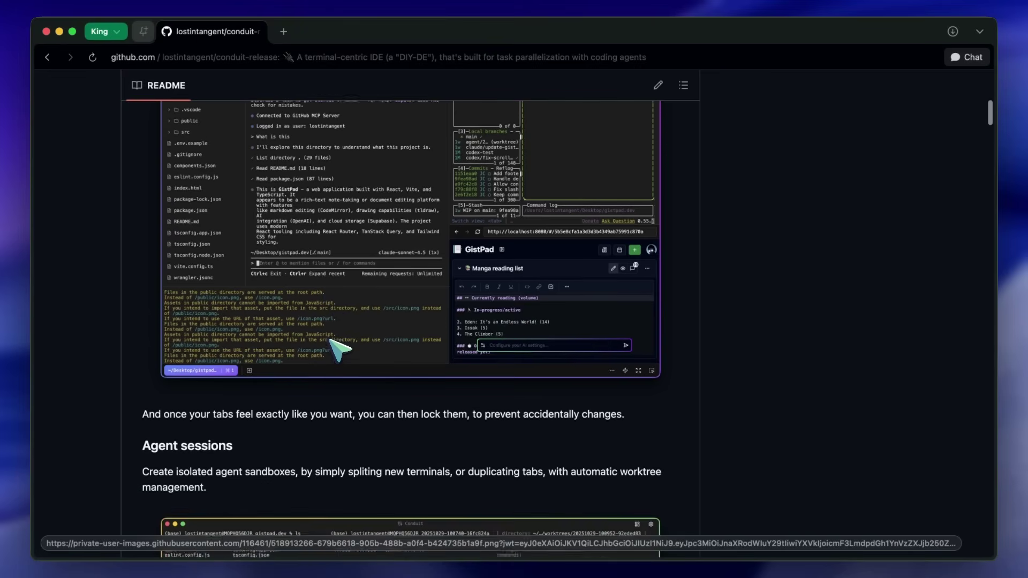
pyautogui.scroll(-2, 338, 351)
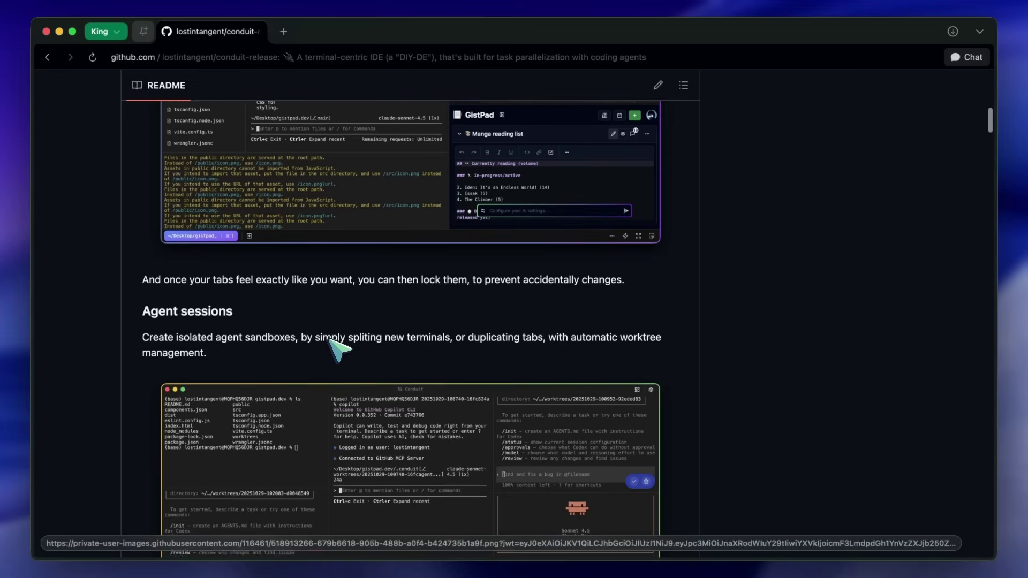
pyautogui.scroll(-2, 299, 300)
pyautogui.scroll(-5, 296, 297)
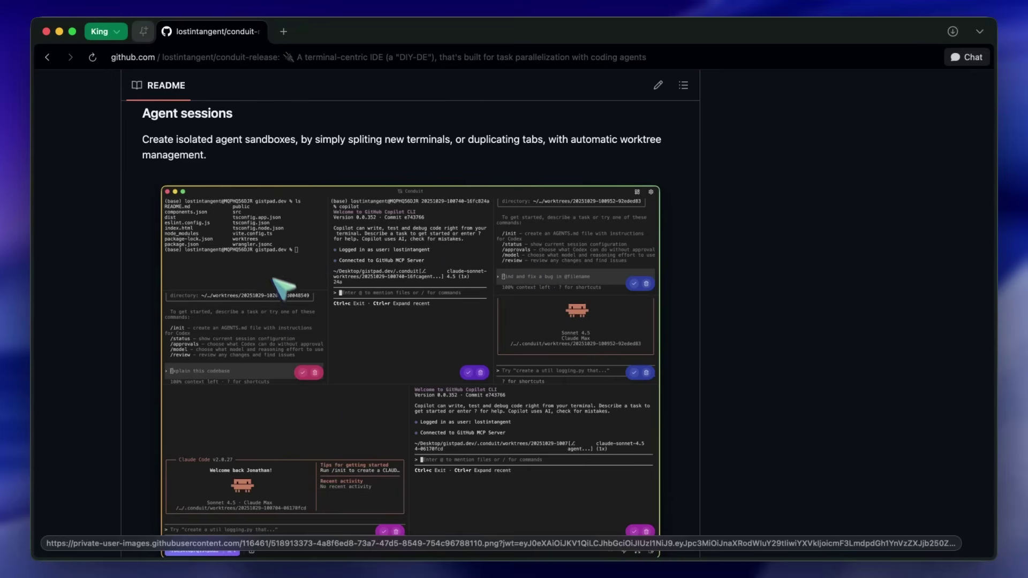
pyautogui.scroll(-1, 254, 158)
pyautogui.scroll(-1, 253, 159)
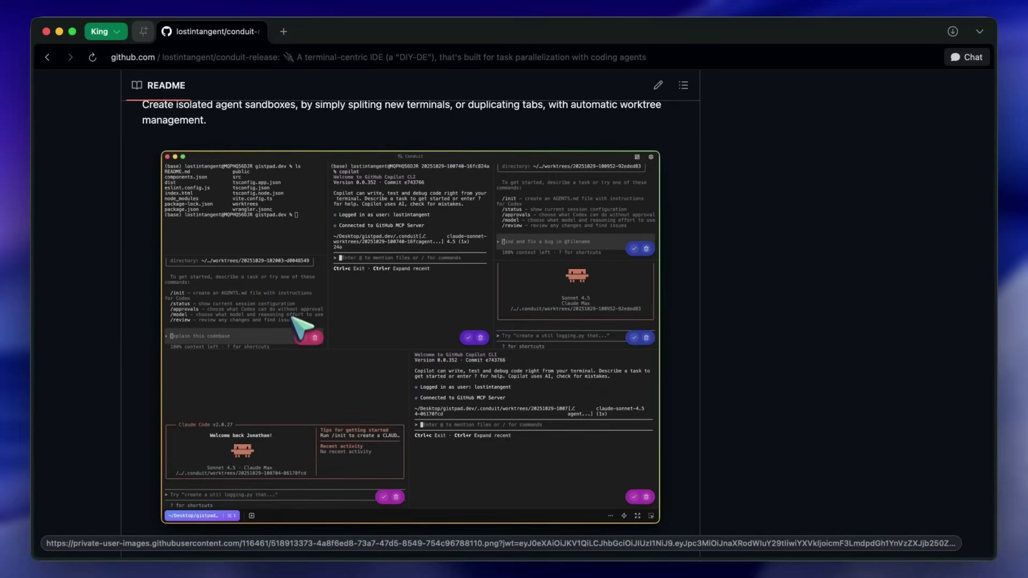
pyautogui.scroll(10, 471, 295)
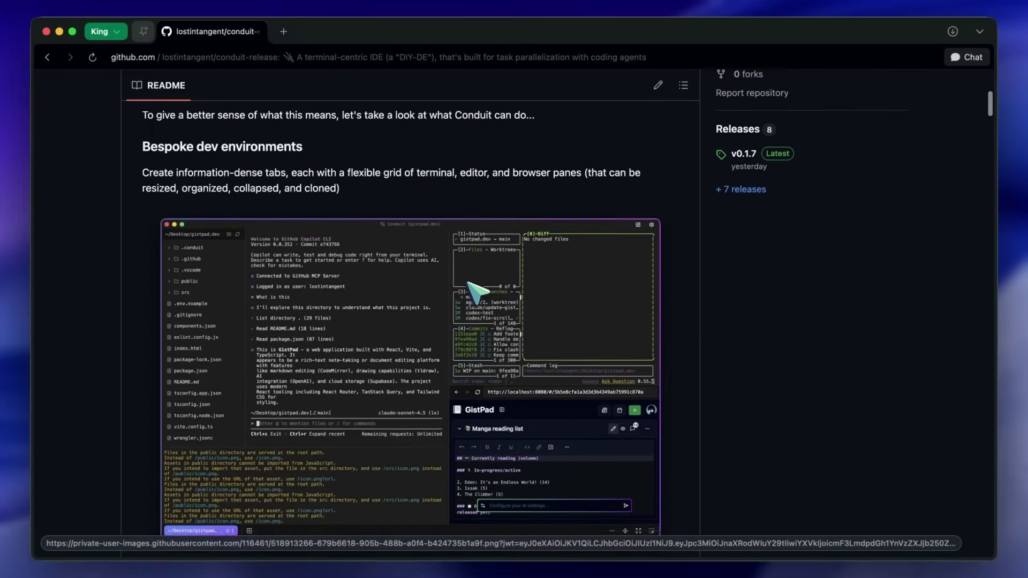
pyautogui.scroll(-10, 478, 291)
pyautogui.scroll(3, 477, 289)
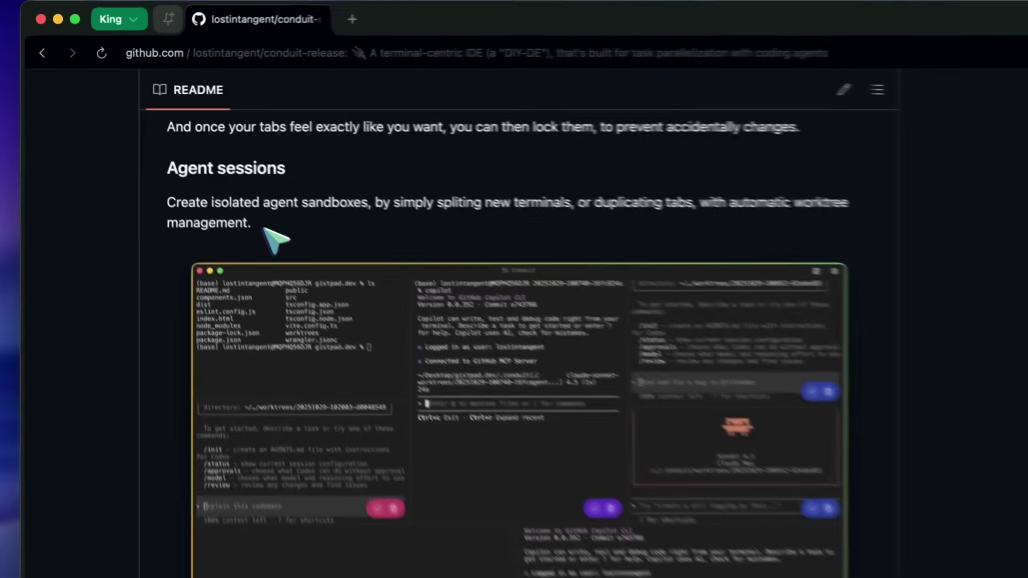
pyautogui.moveTo(213, 187); pyautogui.dragTo(138, 170)
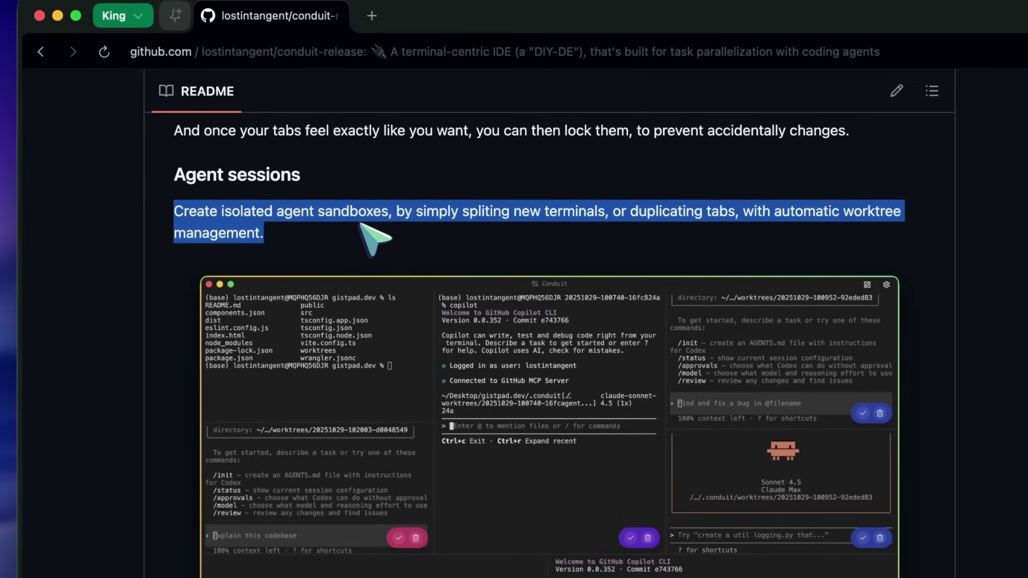
# Scroll past the Agent sessions screenshot to the Cloud terminals section's remote Ubuntu terminal example.
pyautogui.scroll(-10, 386, 241)
pyautogui.scroll(5, 353, 230)
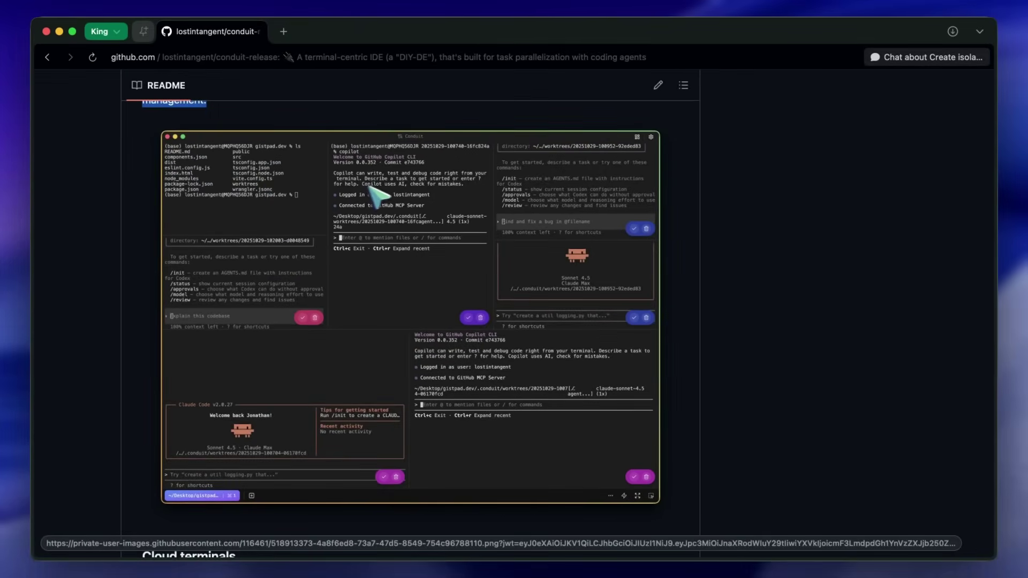
pyautogui.scroll(1, 415, 196)
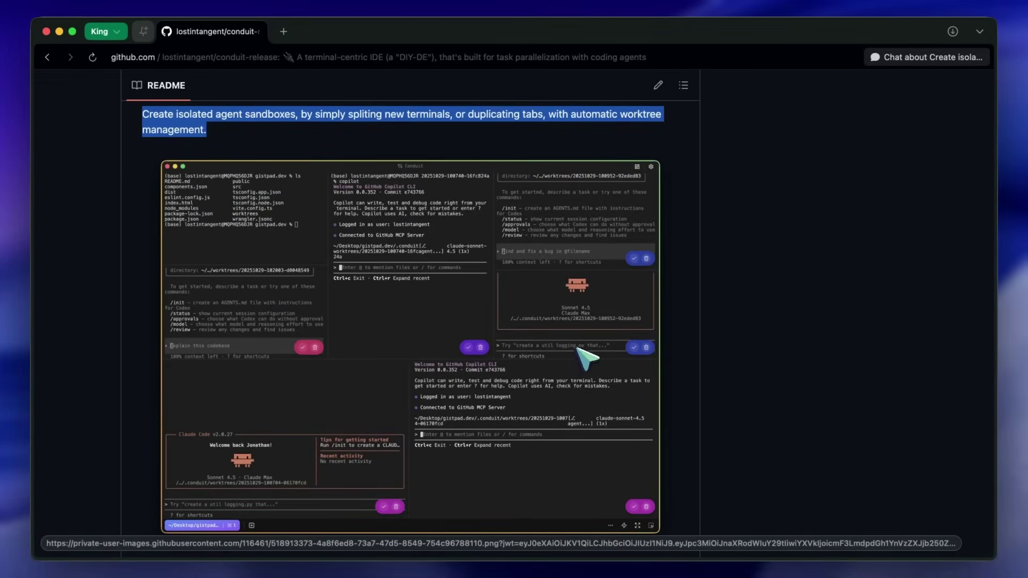
pyautogui.scroll(-1, 473, 287)
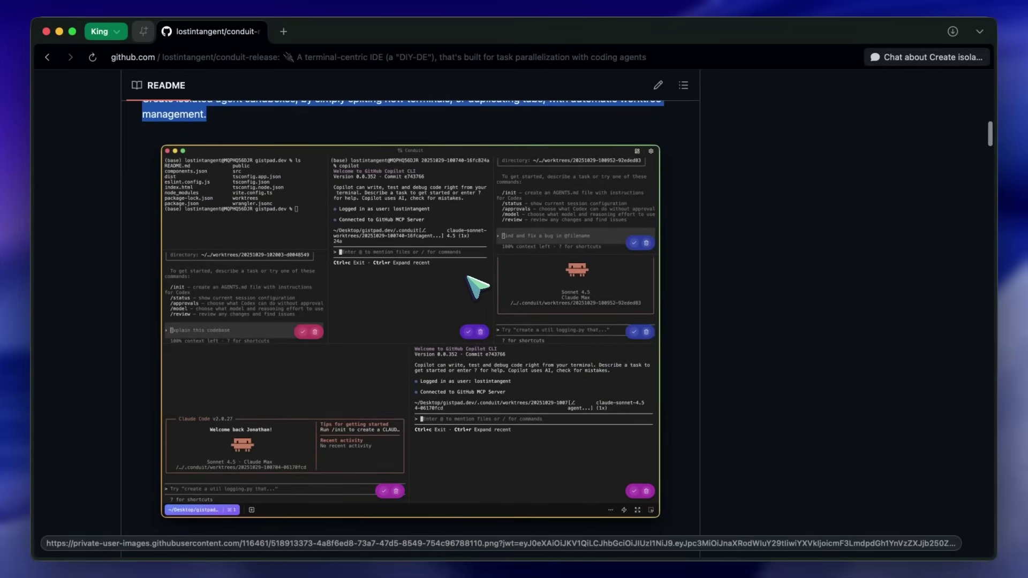
pyautogui.scroll(1, 498, 280)
pyautogui.scroll(-5, 498, 279)
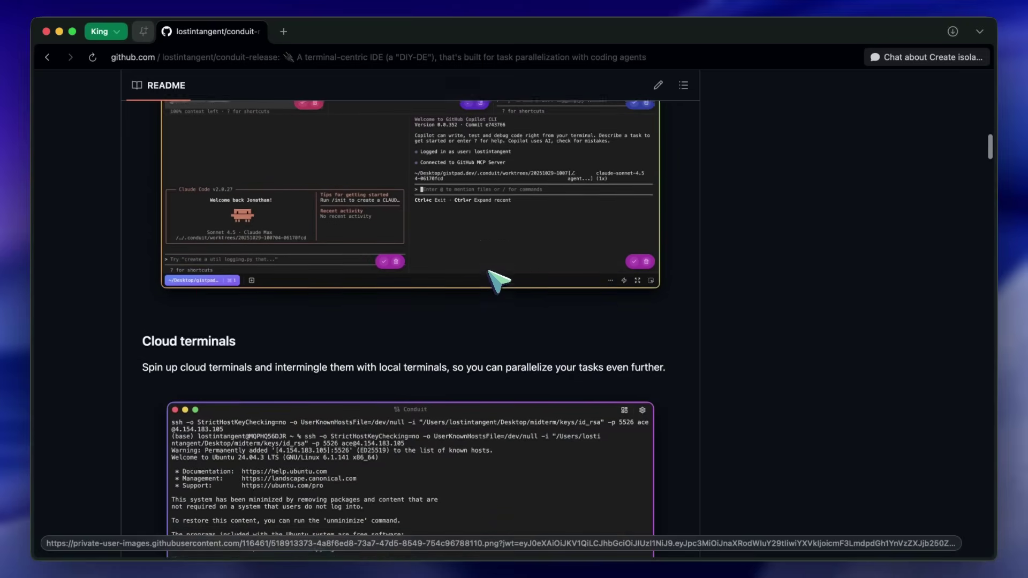
pyautogui.scroll(7, 498, 279)
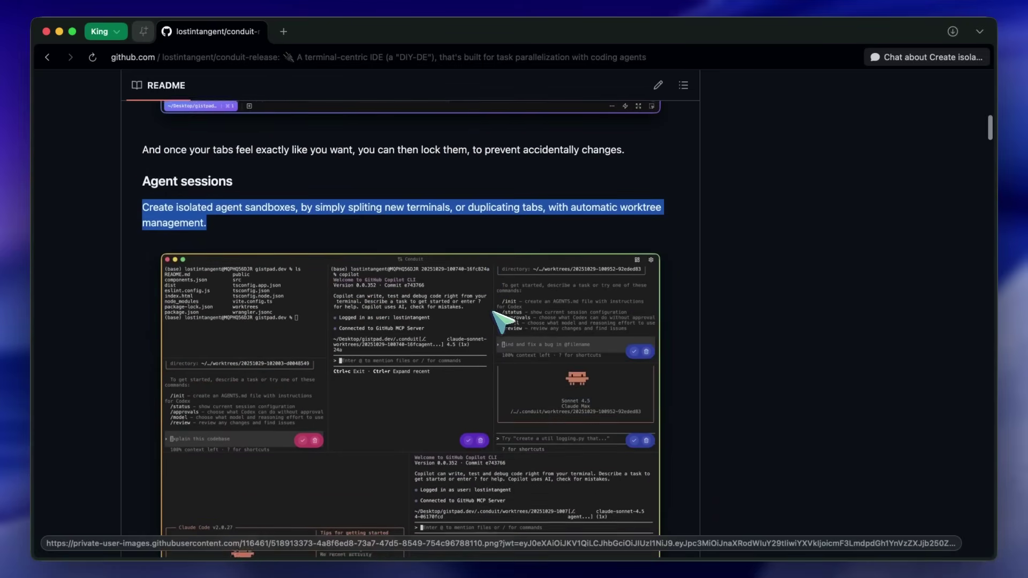
pyautogui.scroll(-2, 495, 300)
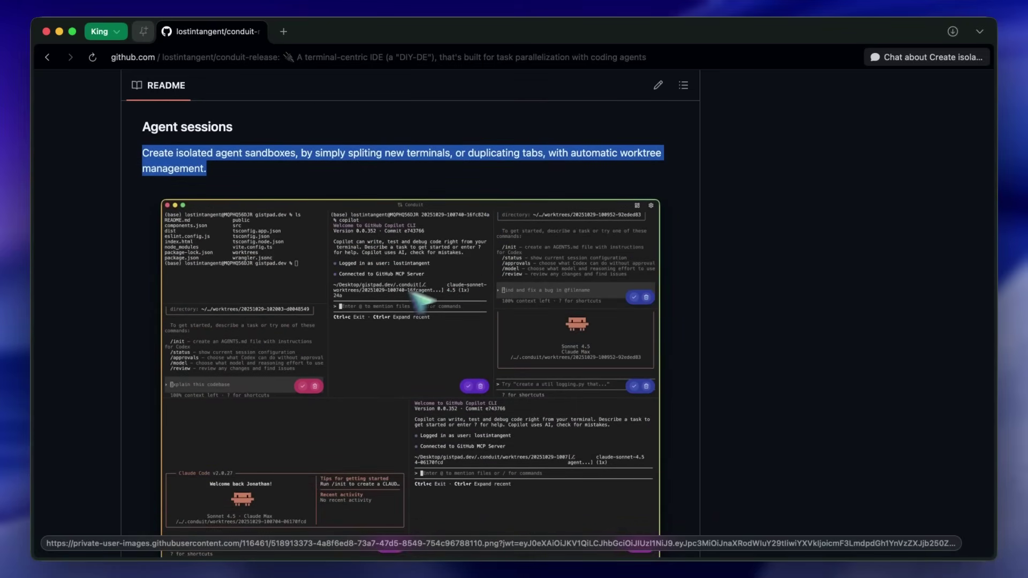
pyautogui.scroll(-4, 579, 302)
pyautogui.scroll(3, 404, 327)
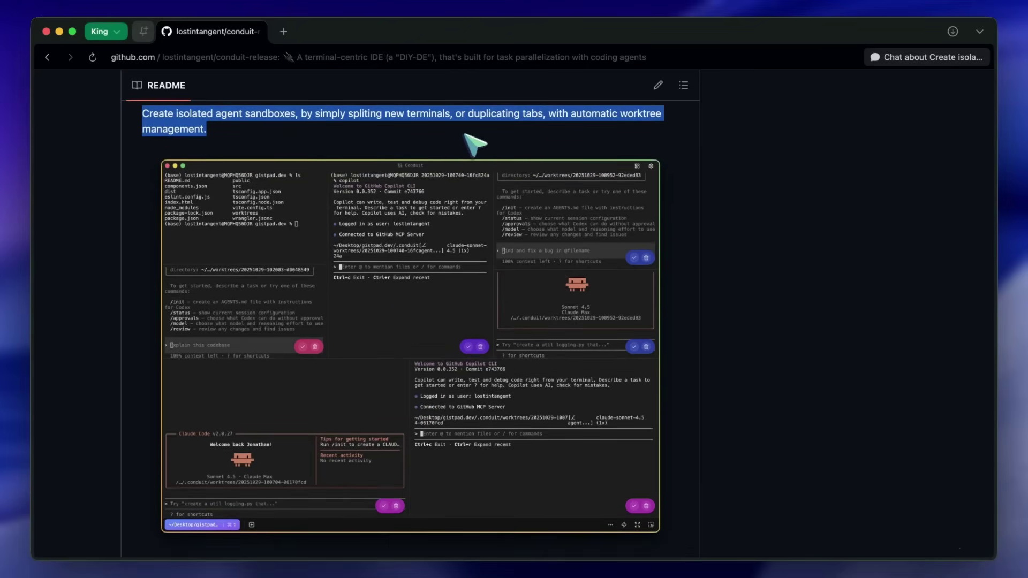
pyautogui.scroll(-1, 455, 138)
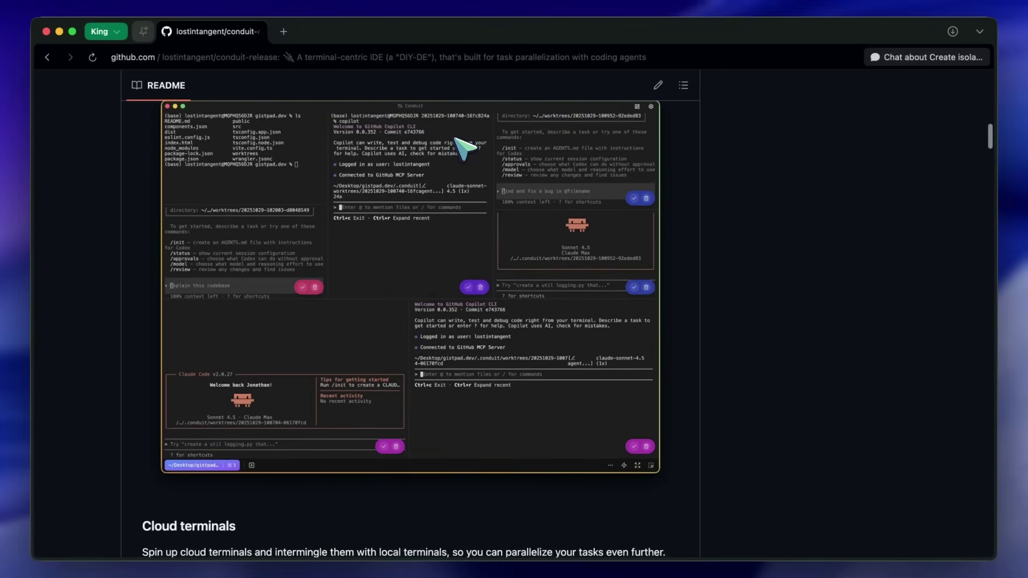
# Highlight the Cloud terminals description sentence.
pyautogui.scroll(-3, 455, 138)
pyautogui.scroll(-6, 464, 149)
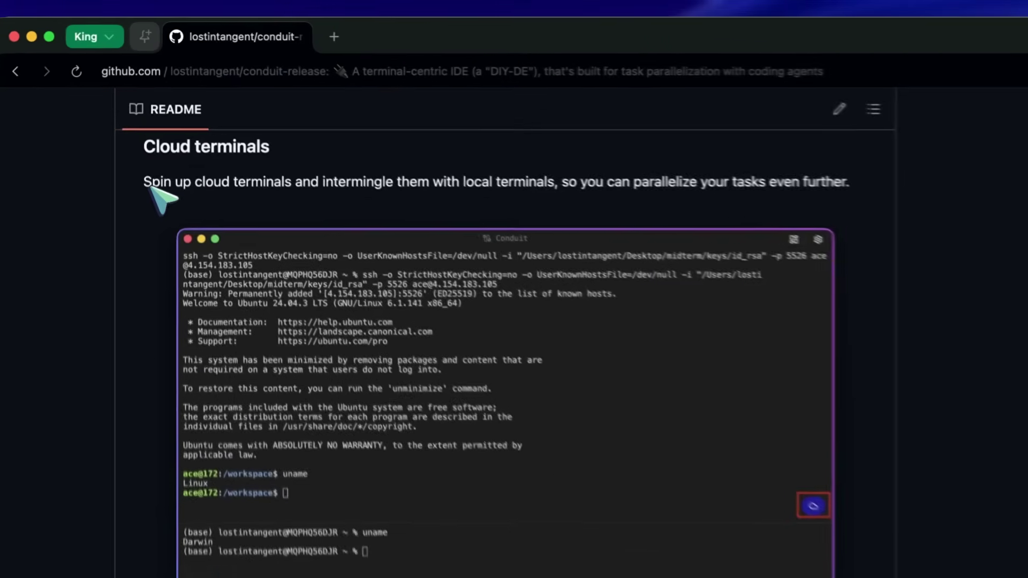
pyautogui.moveTo(147, 139); pyautogui.dragTo(718, 156)
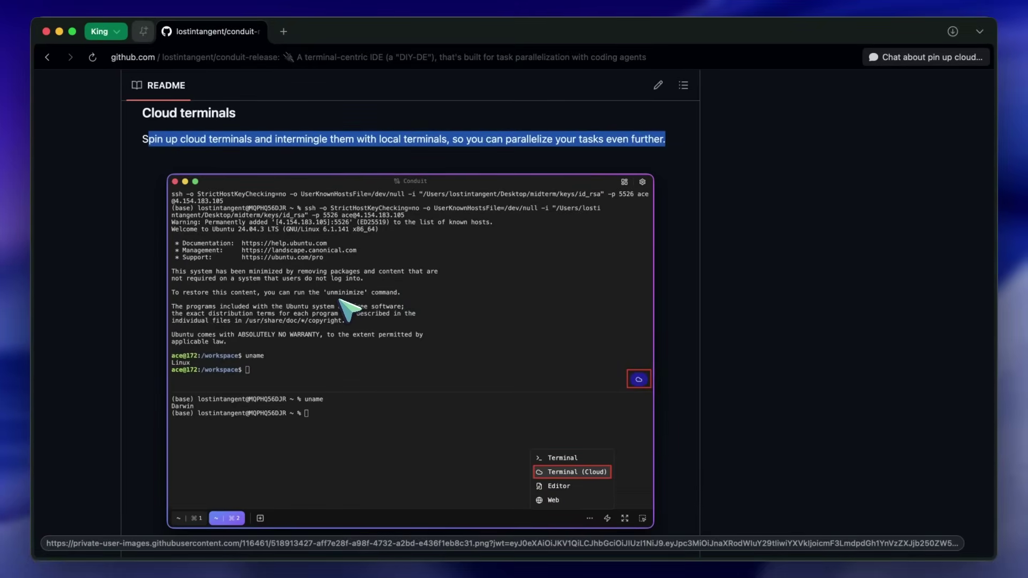
# Highlight the whole Agent customizations paragraph through 'any terminal'.
pyautogui.scroll(-2, 264, 389)
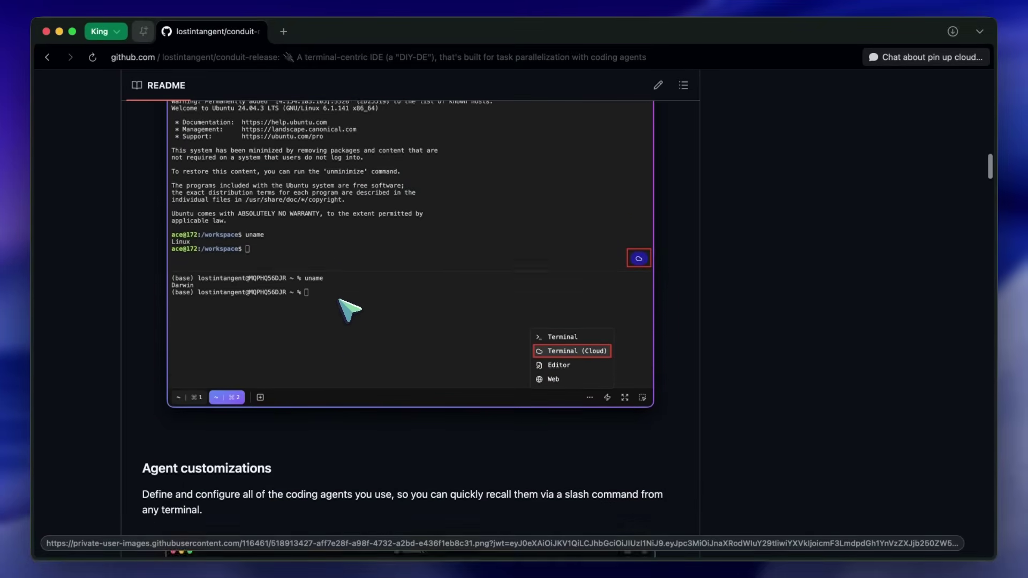
pyautogui.scroll(-10, 349, 311)
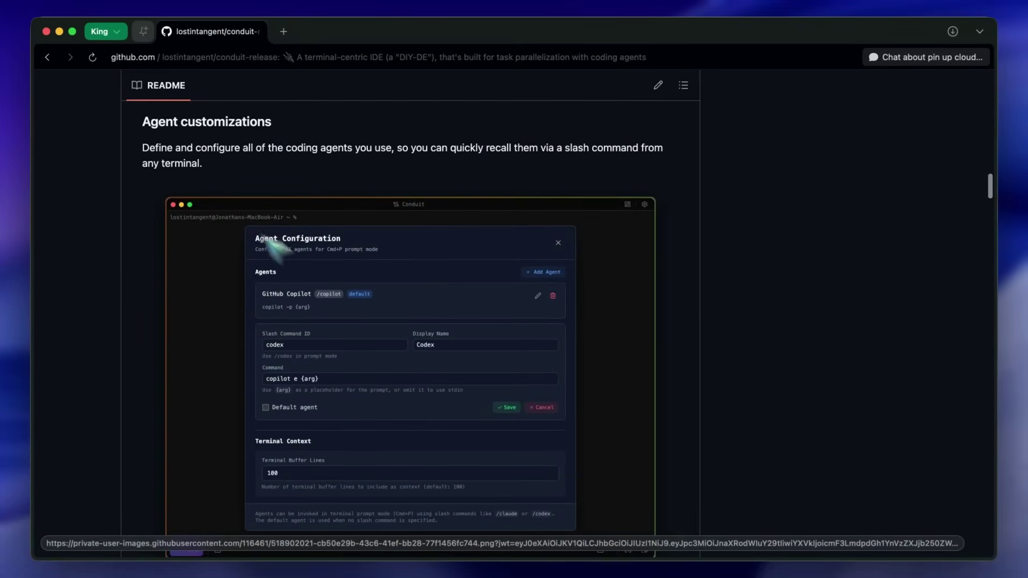
pyautogui.moveTo(143, 148); pyautogui.dragTo(285, 150)
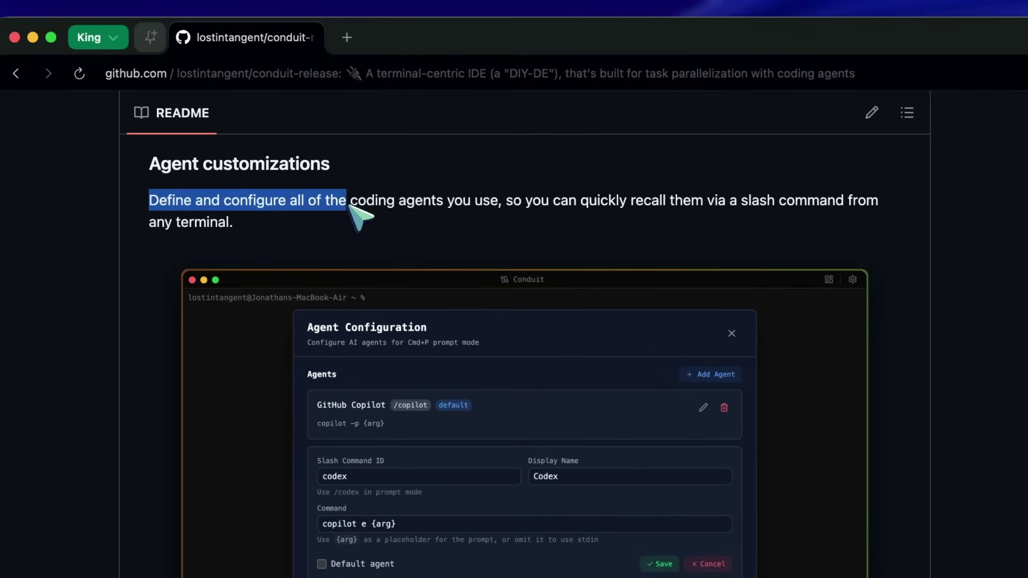
pyautogui.moveTo(351, 207); pyautogui.dragTo(712, 207)
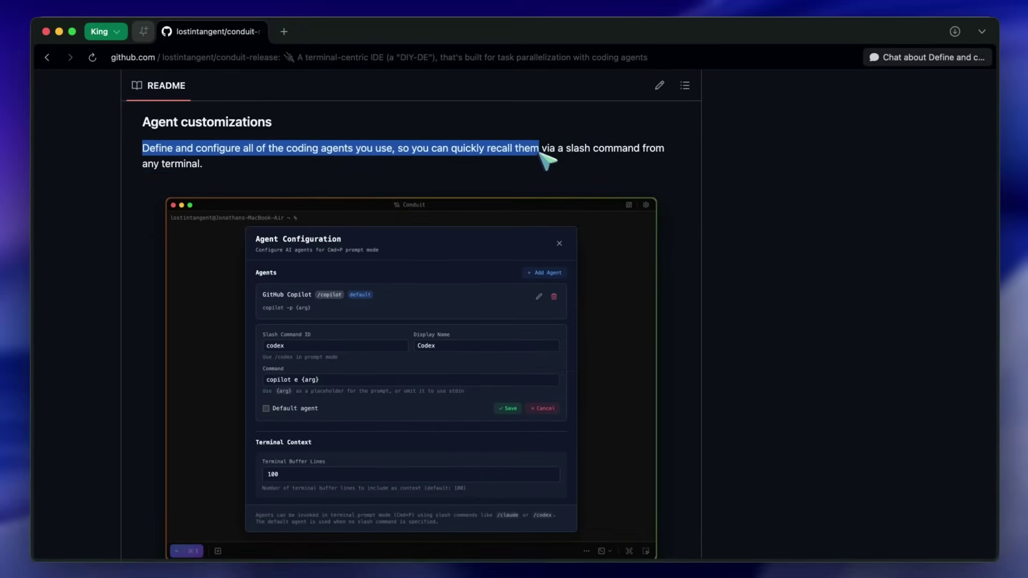
pyautogui.moveTo(540, 154); pyautogui.dragTo(648, 157)
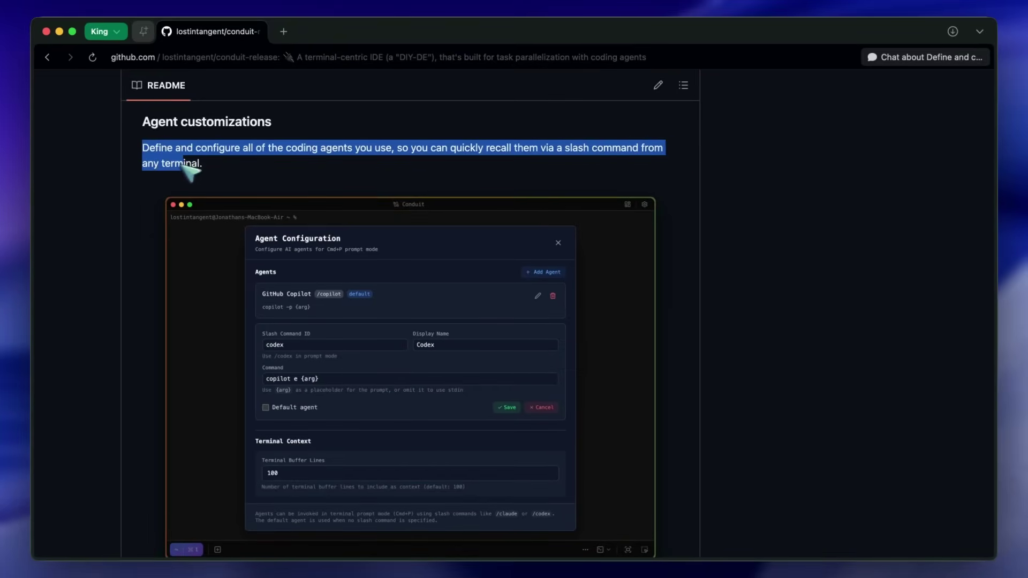
# Highlight the Design mode description paragraph.
pyautogui.scroll(-2, 389, 324)
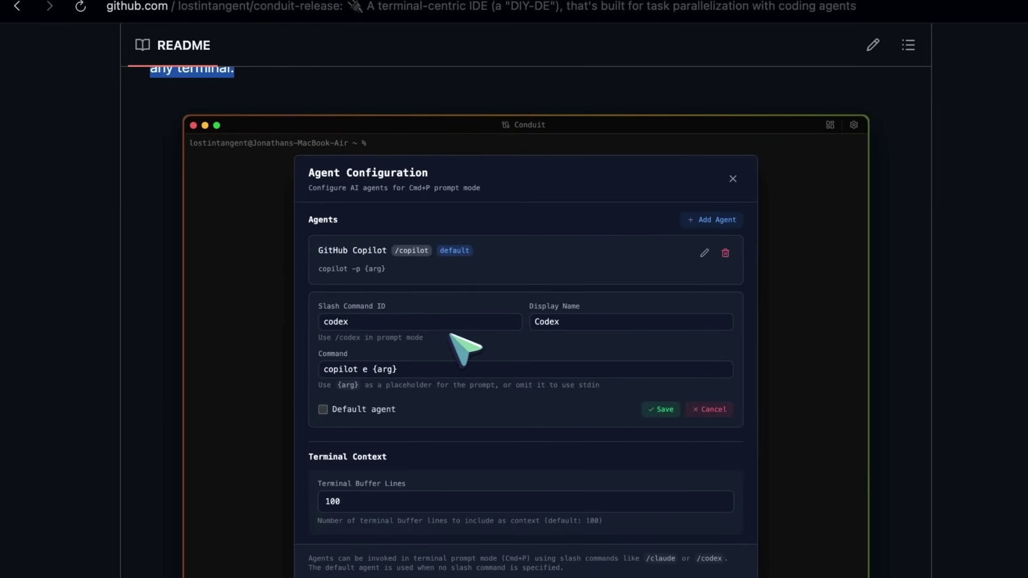
pyautogui.scroll(-3, 429, 337)
pyautogui.scroll(-10, 426, 334)
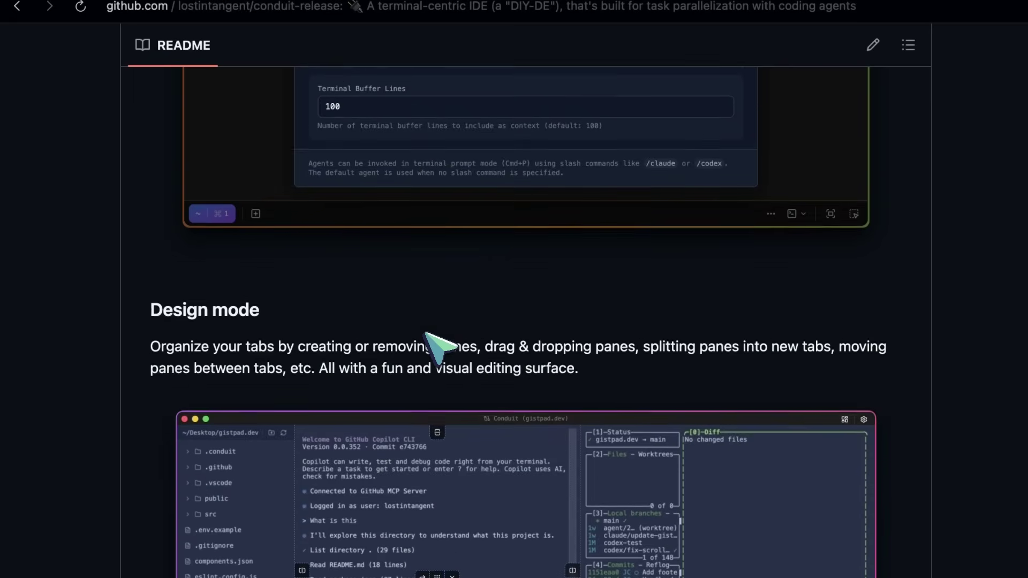
pyautogui.moveTo(151, 174); pyautogui.dragTo(605, 196)
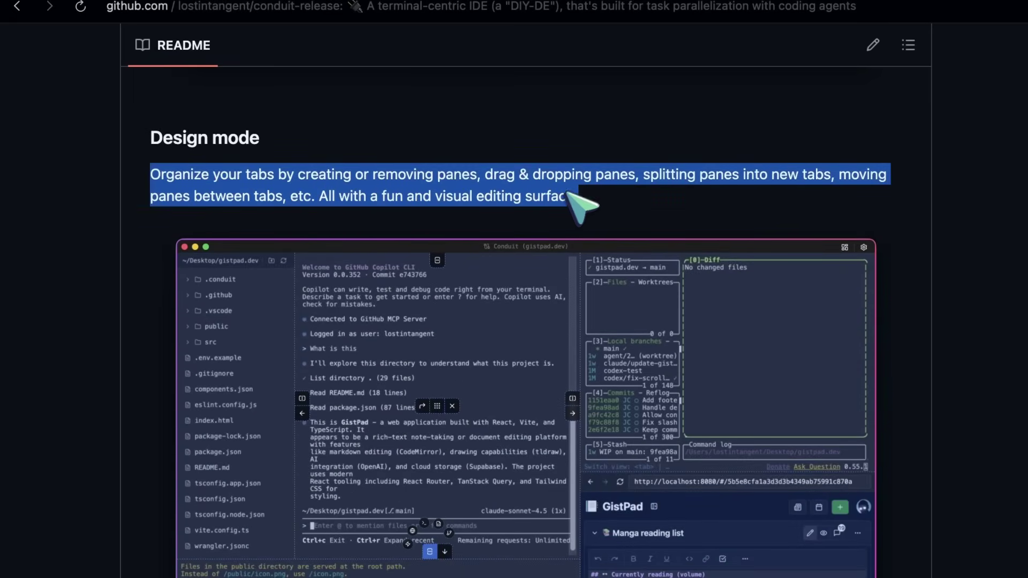
# Scroll past the Pane Actions screenshot to the Focus mode section and its minimap screenshot.
pyautogui.scroll(-3, 578, 202)
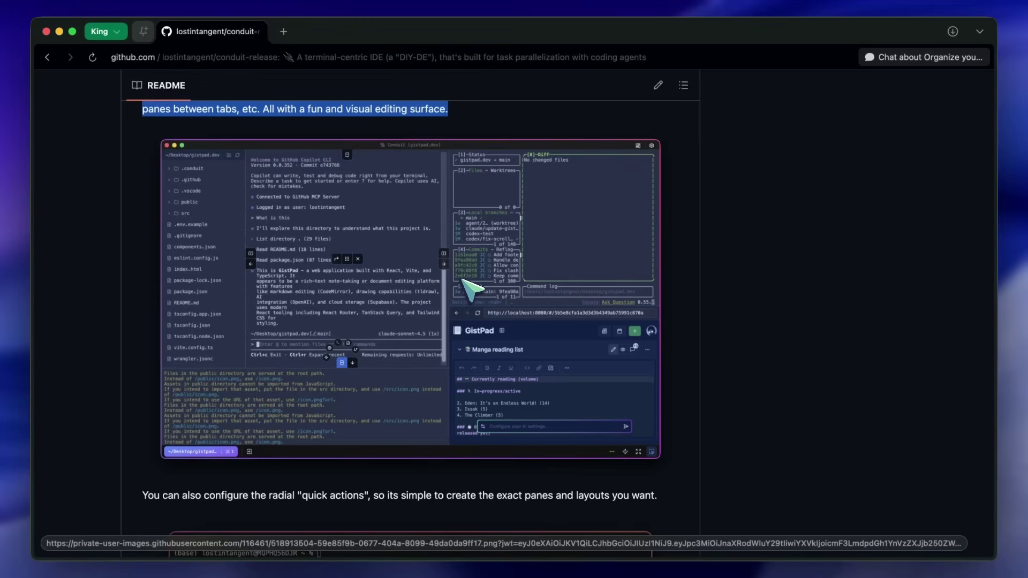
pyautogui.scroll(-10, 461, 278)
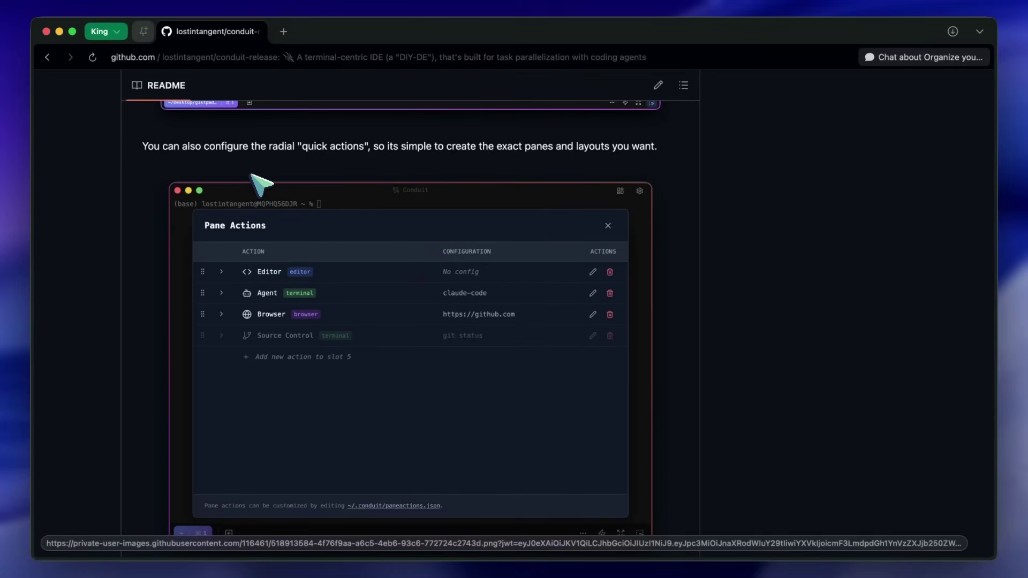
pyautogui.scroll(-1, 261, 183)
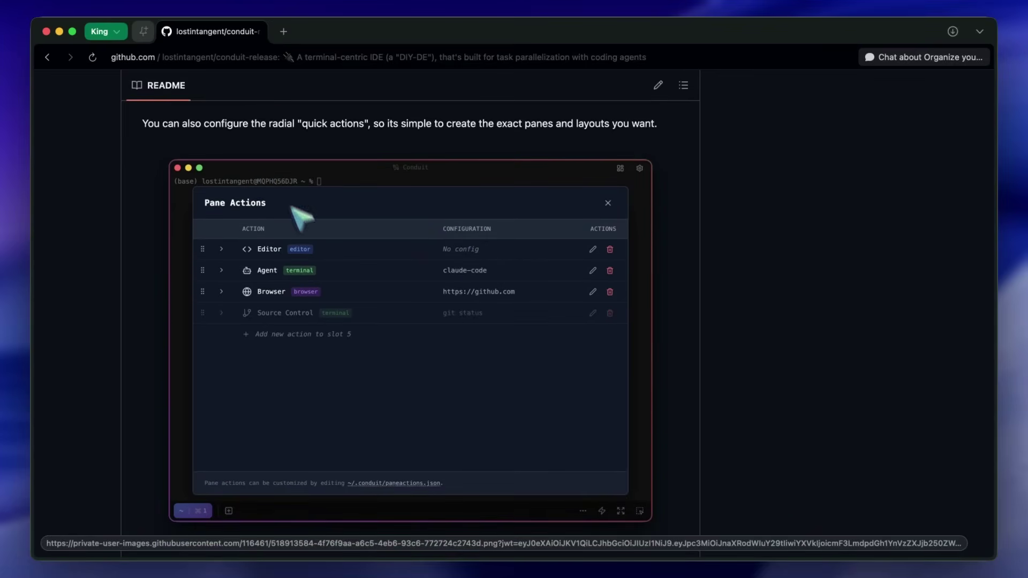
pyautogui.scroll(12, 278, 230)
pyautogui.scroll(-15, 278, 230)
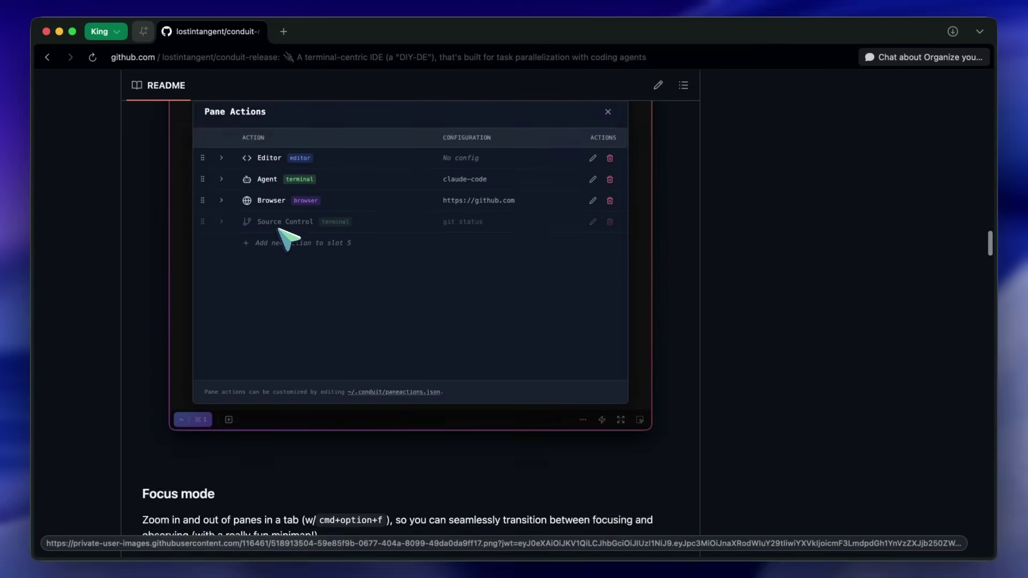
pyautogui.scroll(-15, 288, 237)
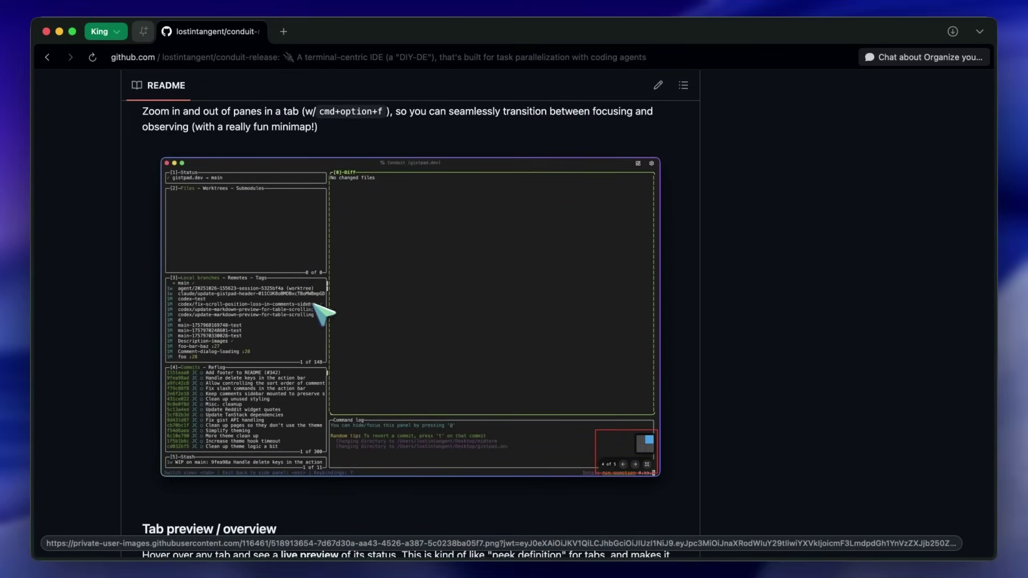
# Scroll down through the Tab preview section to Editor panes.
pyautogui.scroll(-14, 284, 343)
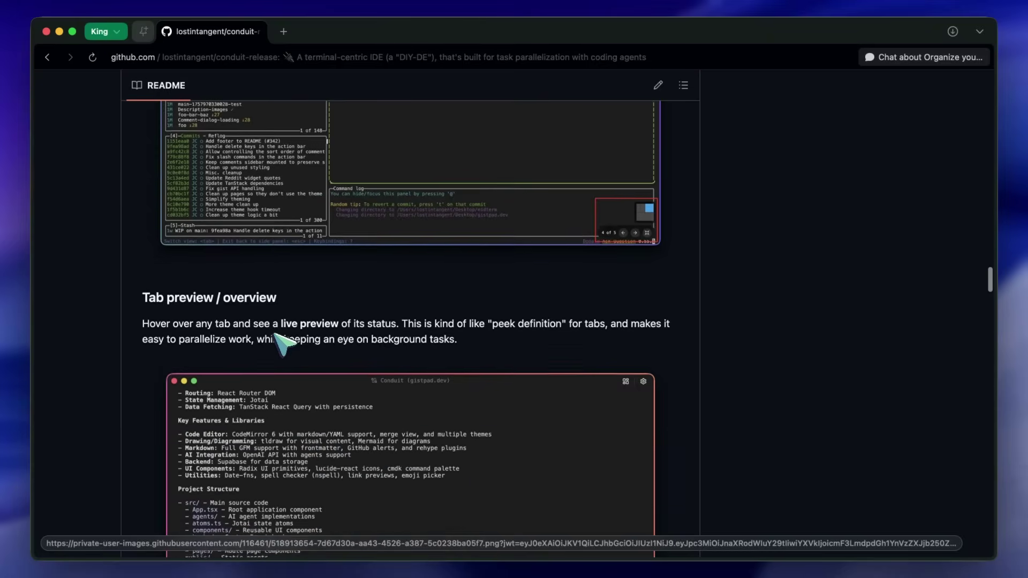
pyautogui.scroll(-1, 274, 333)
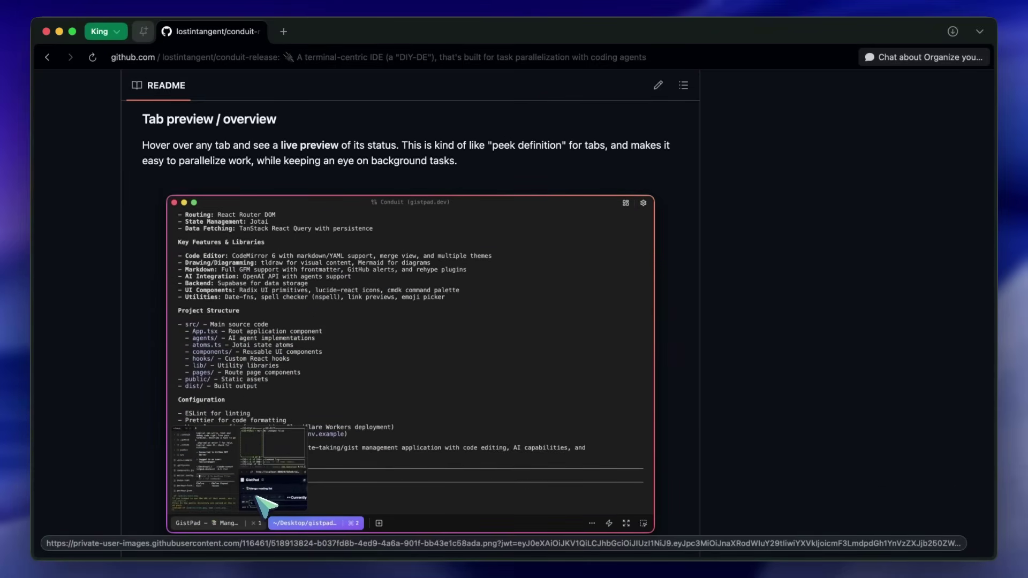
pyautogui.scroll(-3, 260, 473)
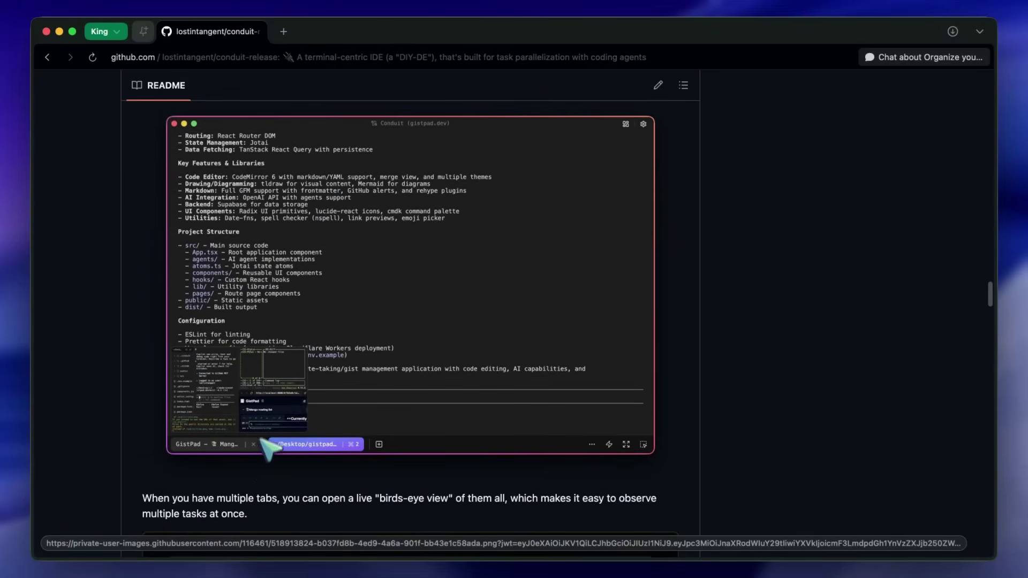
pyautogui.scroll(-15, 272, 406)
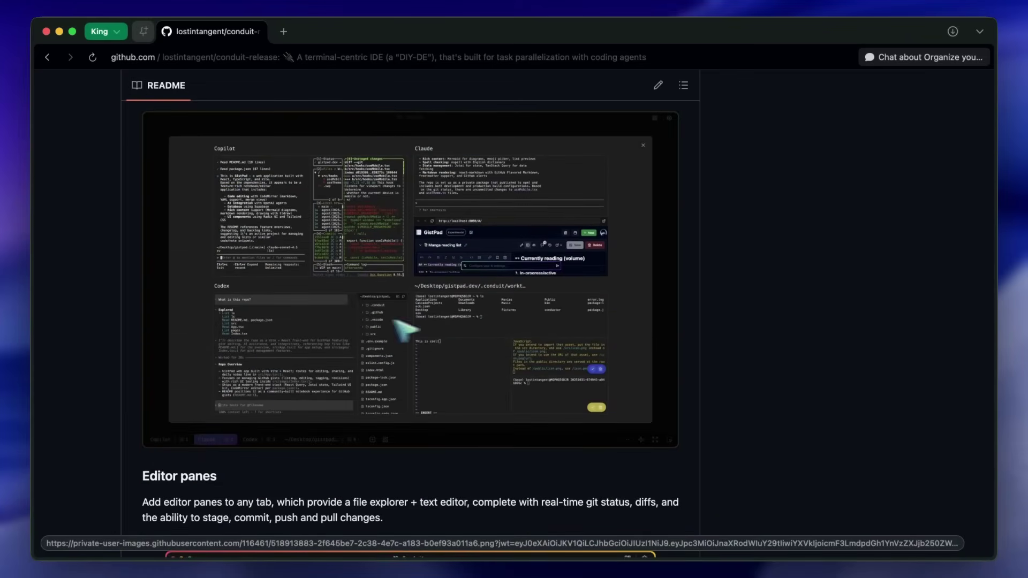
pyautogui.scroll(-12, 398, 301)
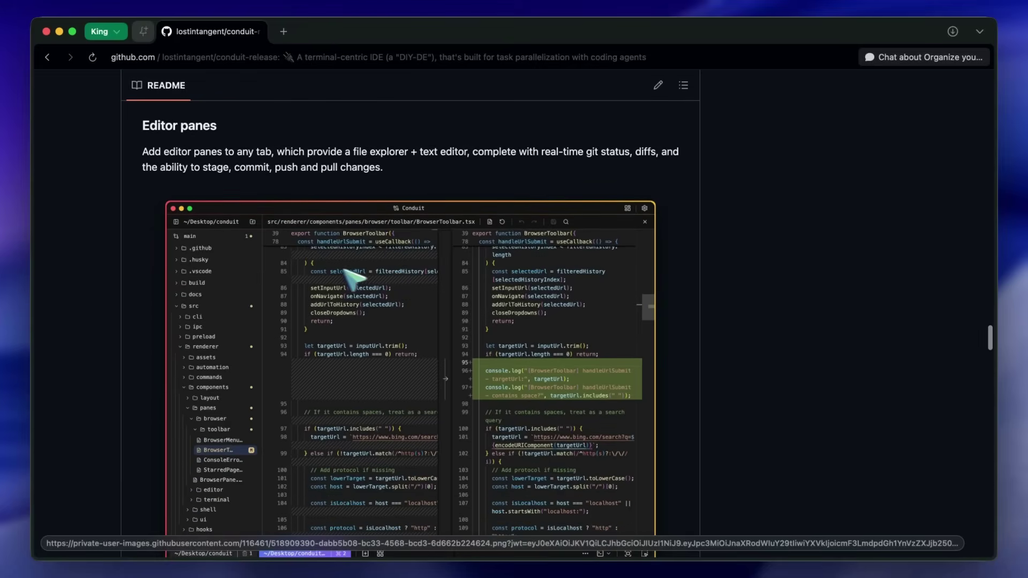
pyautogui.scroll(-1, 343, 273)
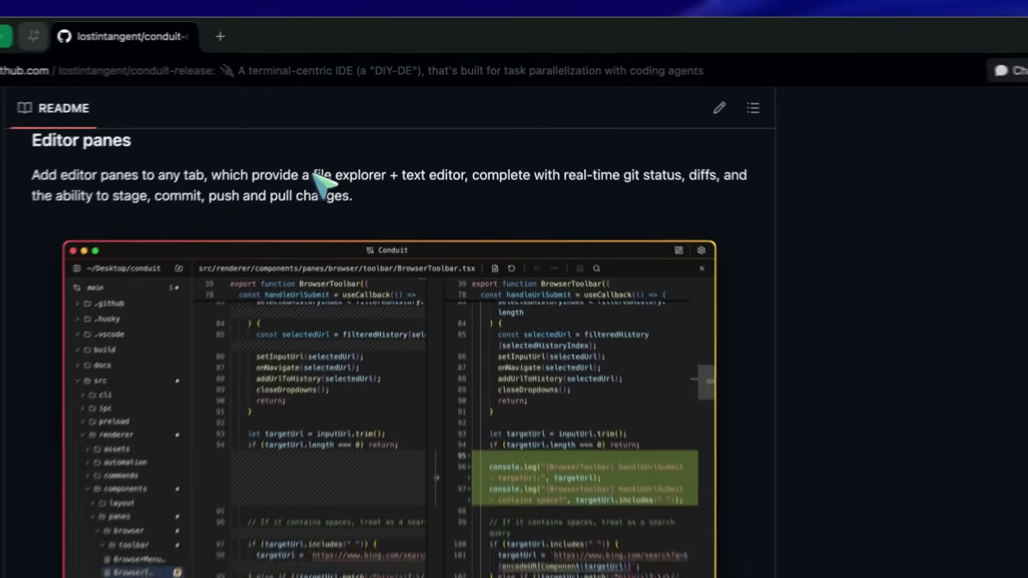
# Briefly highlight part of the Editor panes description, then continue down to Quick actions.
pyautogui.moveTo(349, 135); pyautogui.dragTo(390, 155)
pyautogui.click(397, 154)
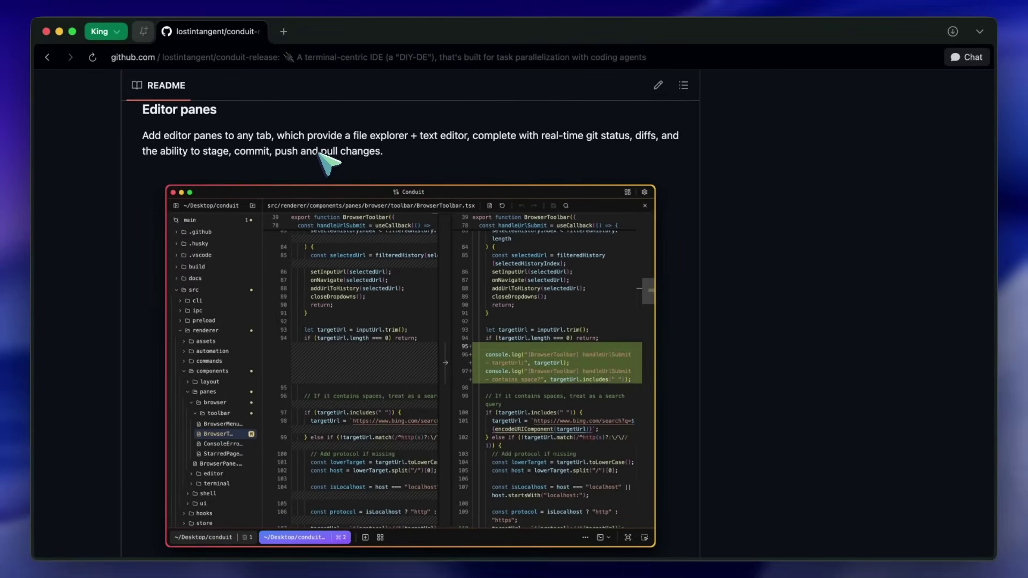
pyautogui.scroll(-2, 352, 169)
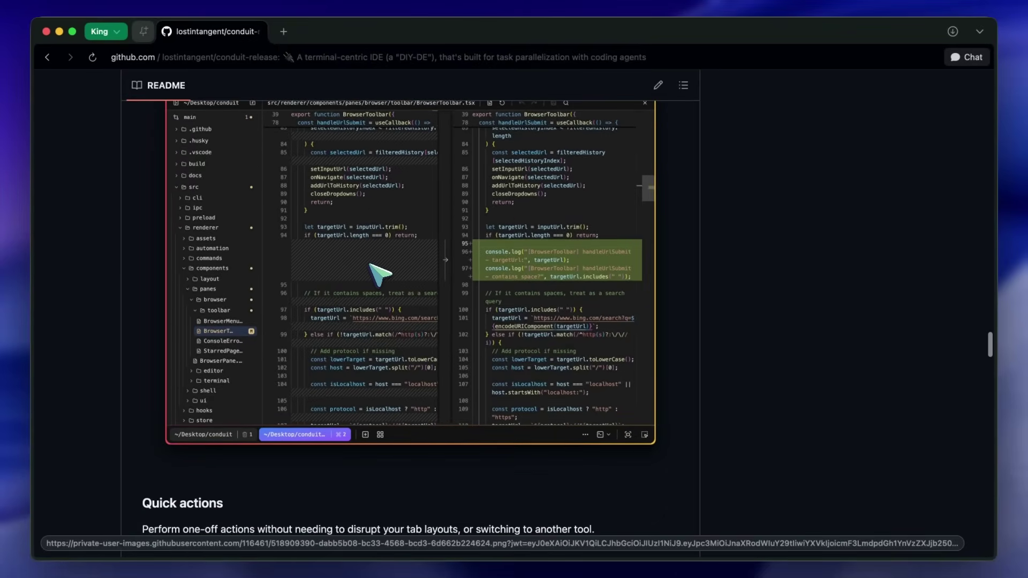
pyautogui.scroll(-2, 371, 264)
pyautogui.scroll(-12, 394, 254)
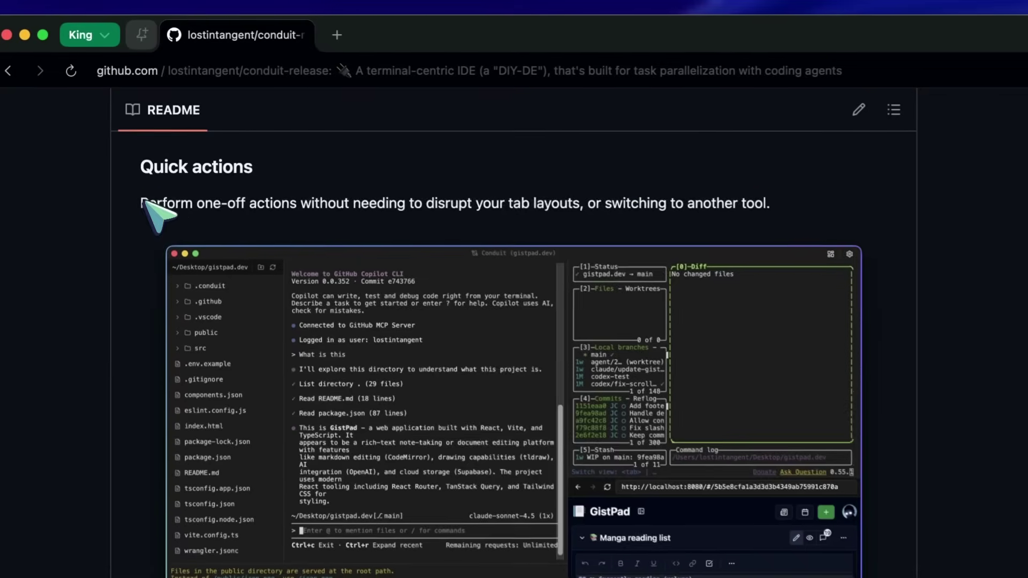
# Highlight the full Quick actions description, then scroll past its screenshots to Conduit CLI.
pyautogui.moveTo(143, 153); pyautogui.dragTo(420, 163)
pyautogui.moveTo(489, 212); pyautogui.dragTo(766, 202)
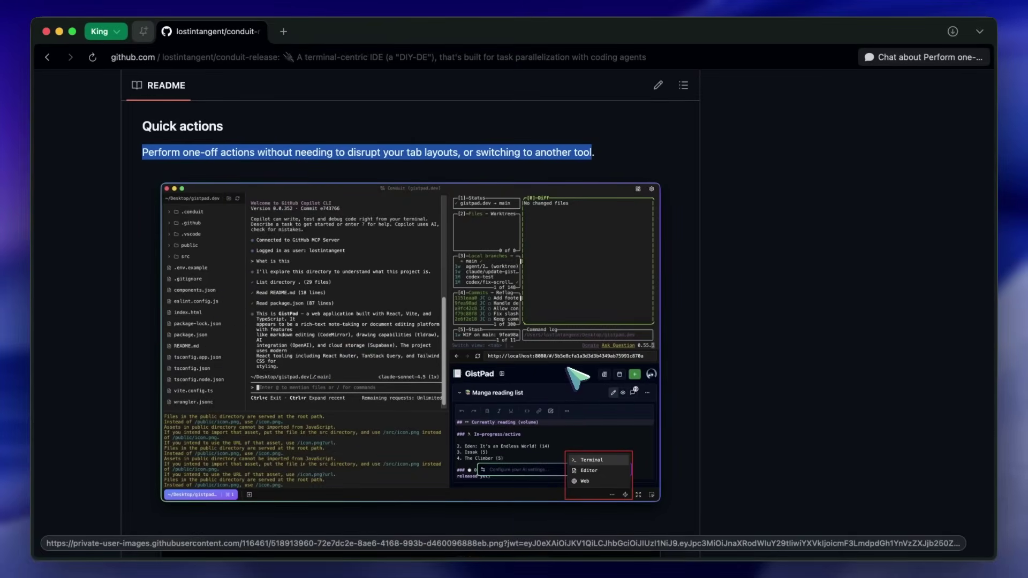
pyautogui.scroll(-2, 551, 343)
pyautogui.scroll(-10, 524, 317)
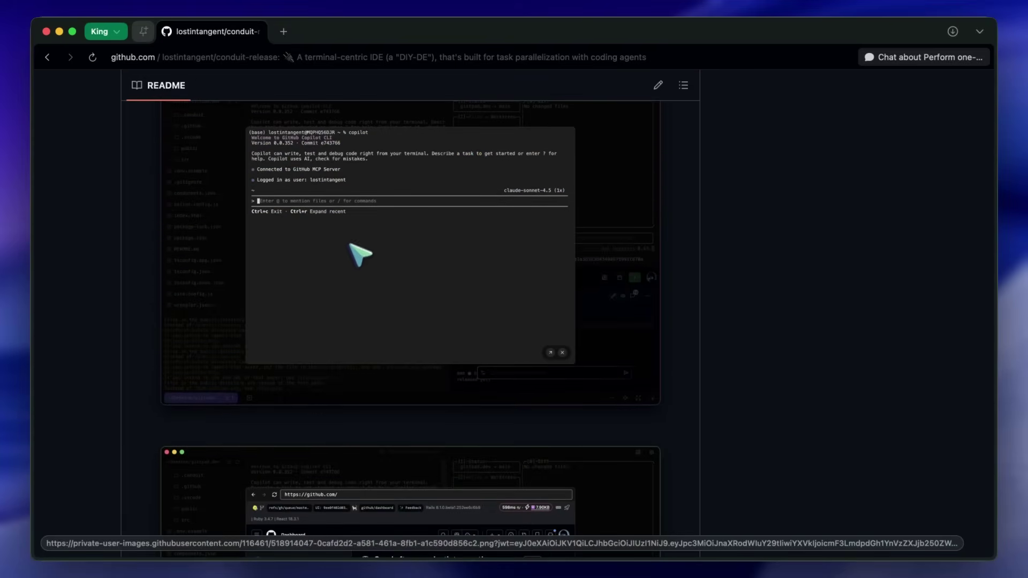
pyautogui.scroll(-8, 360, 254)
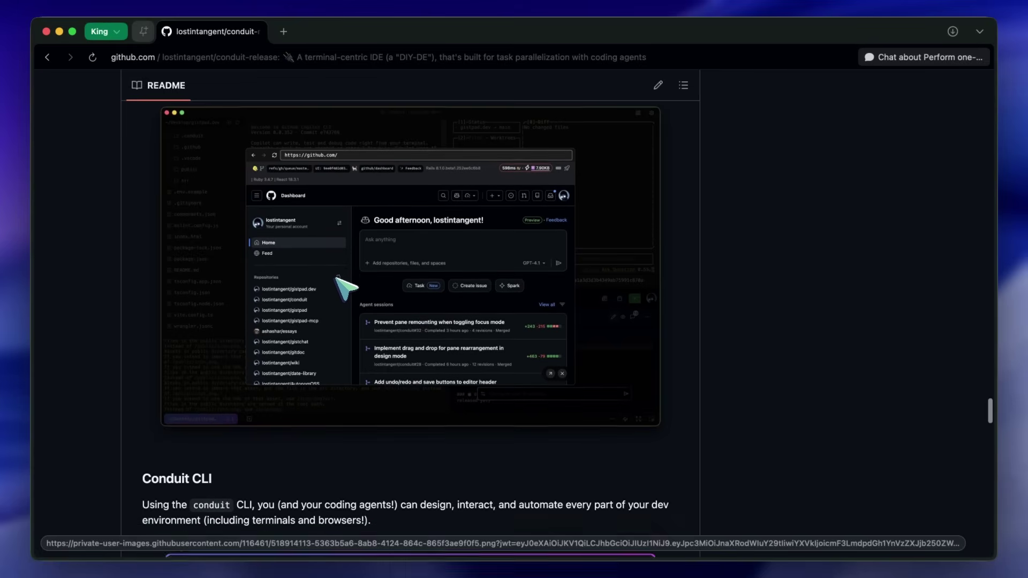
# Scroll past Workspaces to the Customizable keybindings section and its Keybindings screenshot.
pyautogui.scroll(-7, 347, 288)
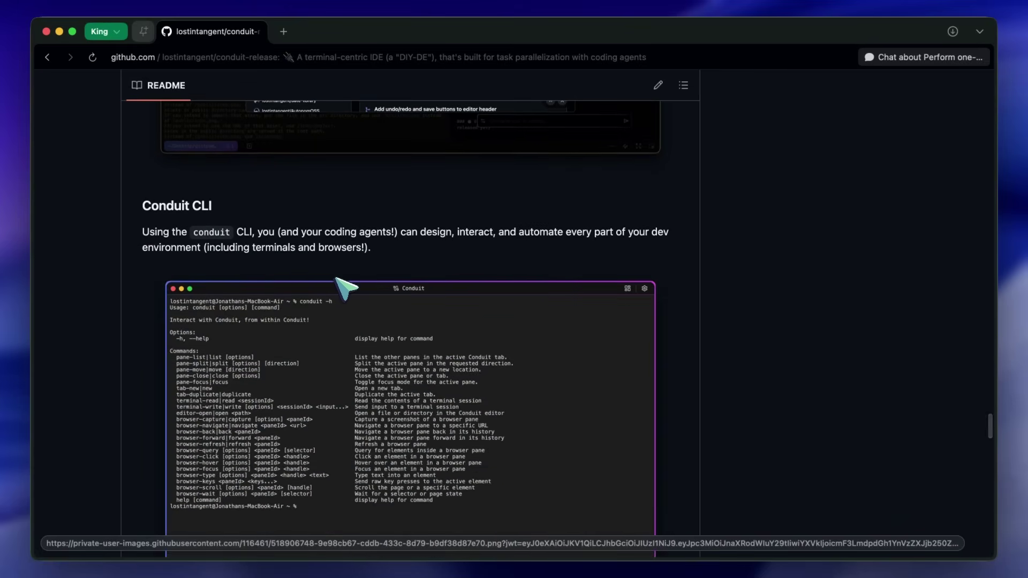
pyautogui.scroll(-12, 345, 288)
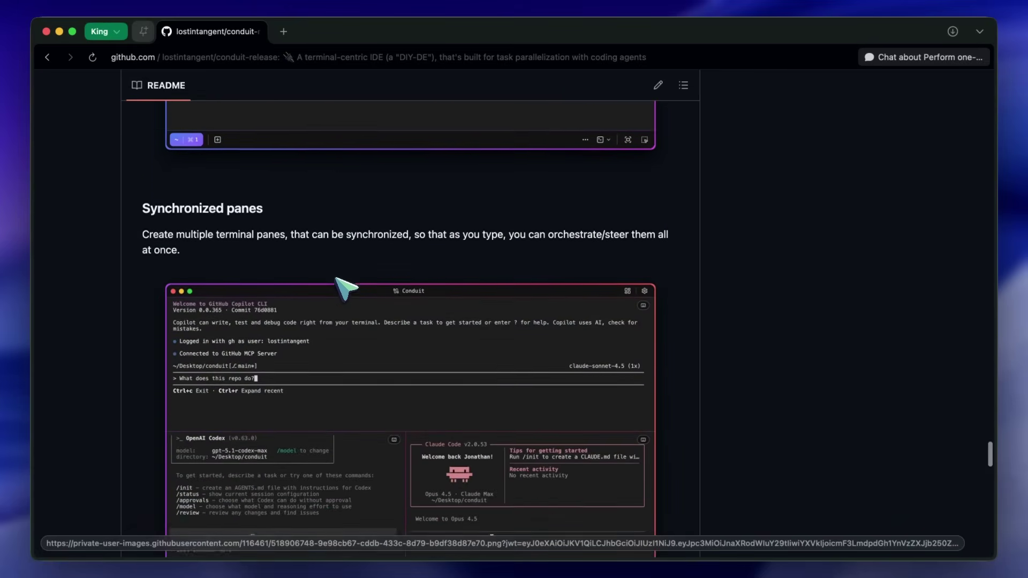
pyautogui.scroll(-1, 345, 288)
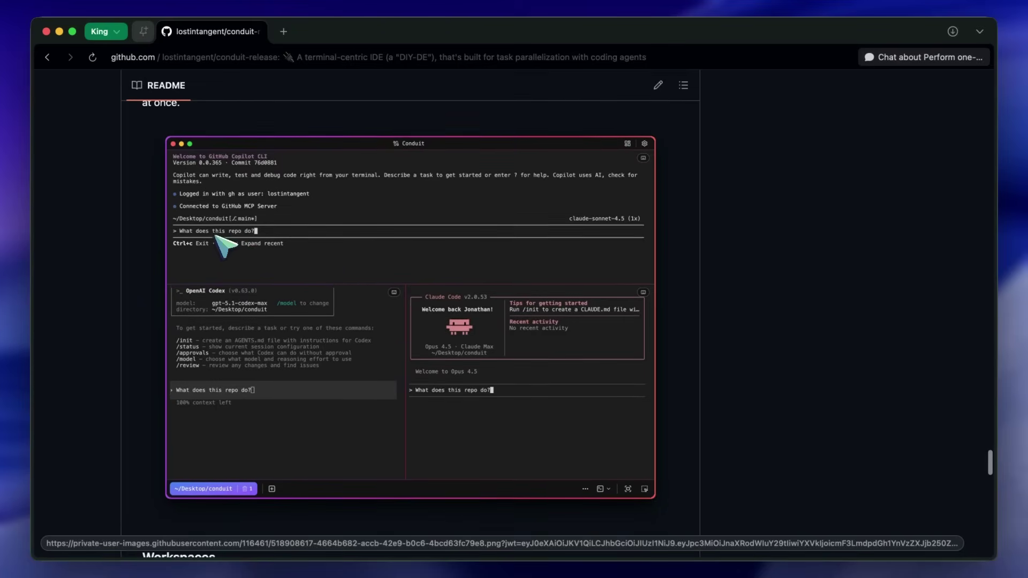
pyautogui.scroll(-1, 230, 247)
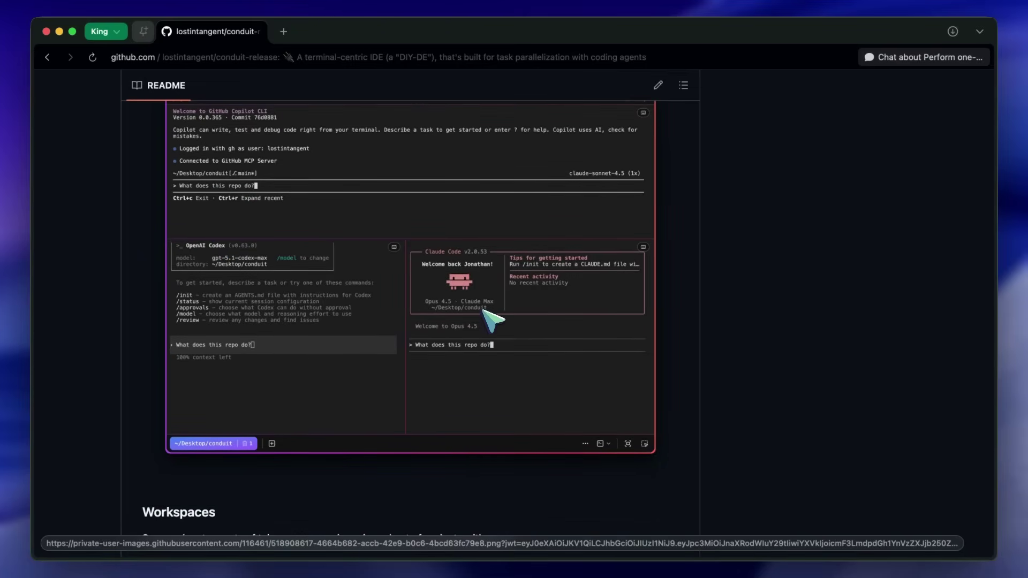
pyautogui.scroll(2, 493, 320)
pyautogui.scroll(-10, 360, 307)
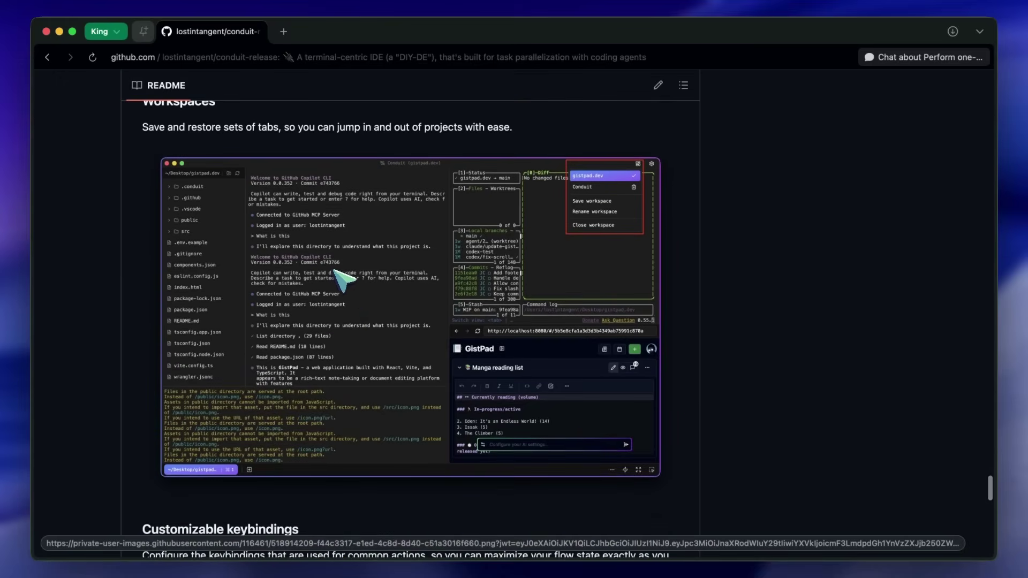
pyautogui.scroll(1, 341, 280)
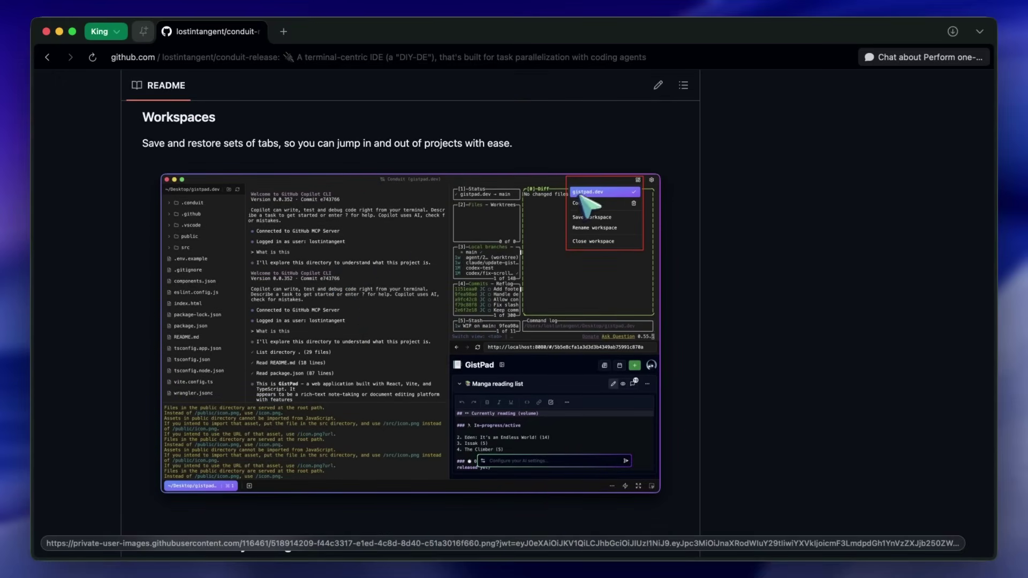
pyautogui.scroll(-8, 578, 219)
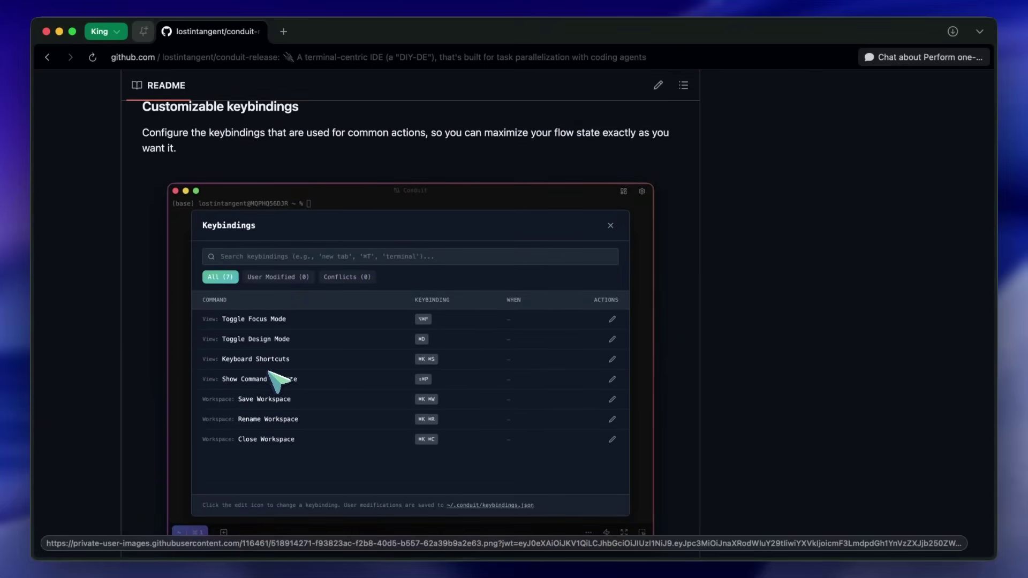
# Skim to the README footer, then return to the repository header showing release v0.1.7.
pyautogui.scroll(-12, 293, 402)
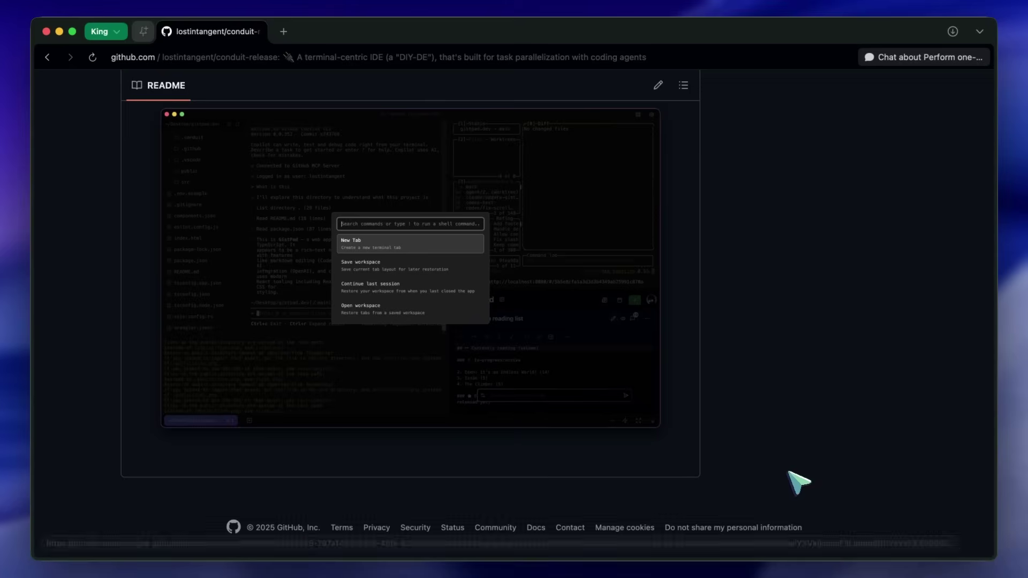
pyautogui.scroll(20, 771, 504)
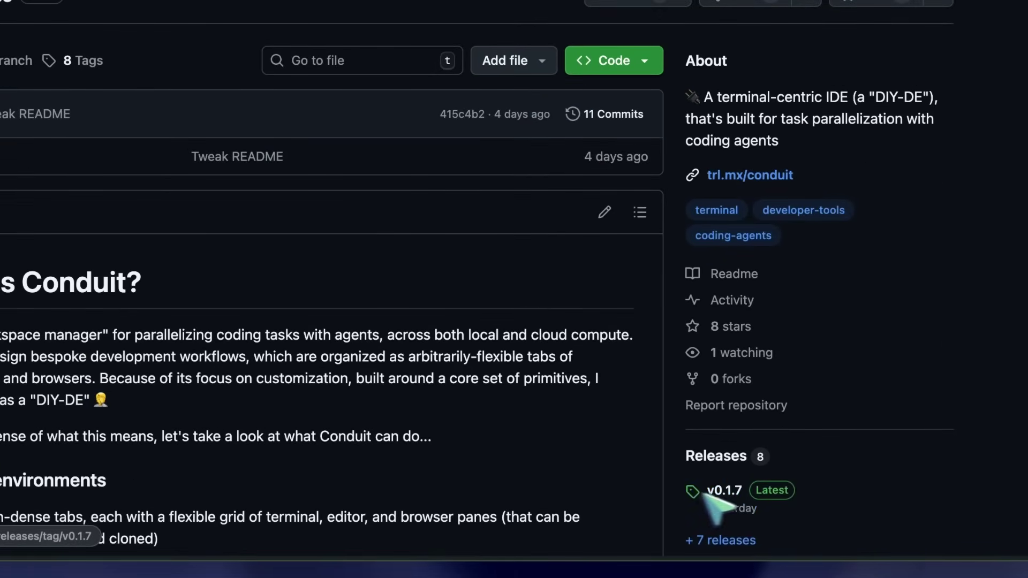
# Open the latest v0.1.7 release from the Releases sidebar.
pyautogui.click(720, 492)
pyautogui.scroll(-8, 669, 487)
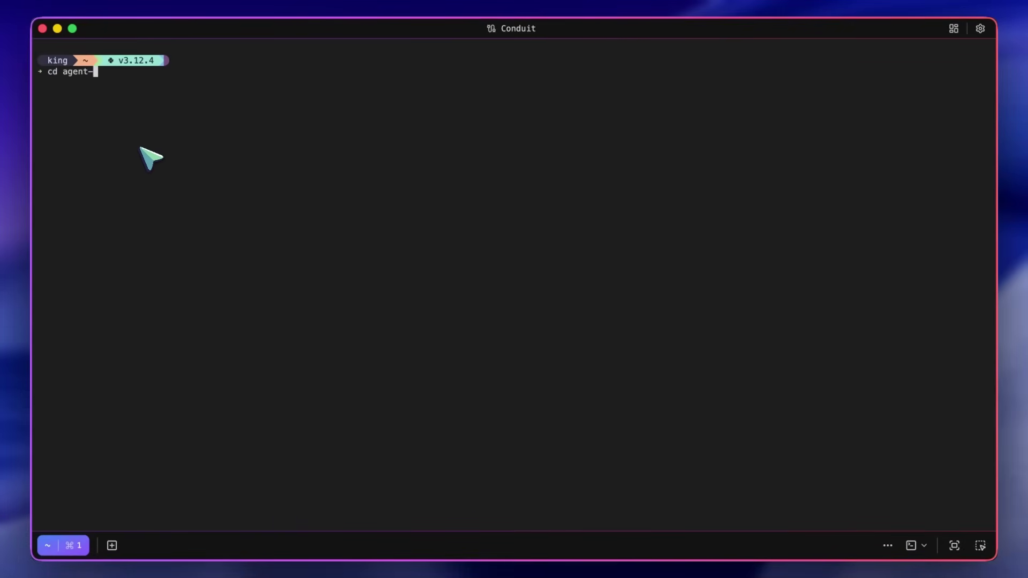
# Change into the agent-tests folder with cd agent-tests, then clear the terminal.
pyautogui.write('cd agent-tests')
pyautogui.press('Return')
pyautogui.write('cle')
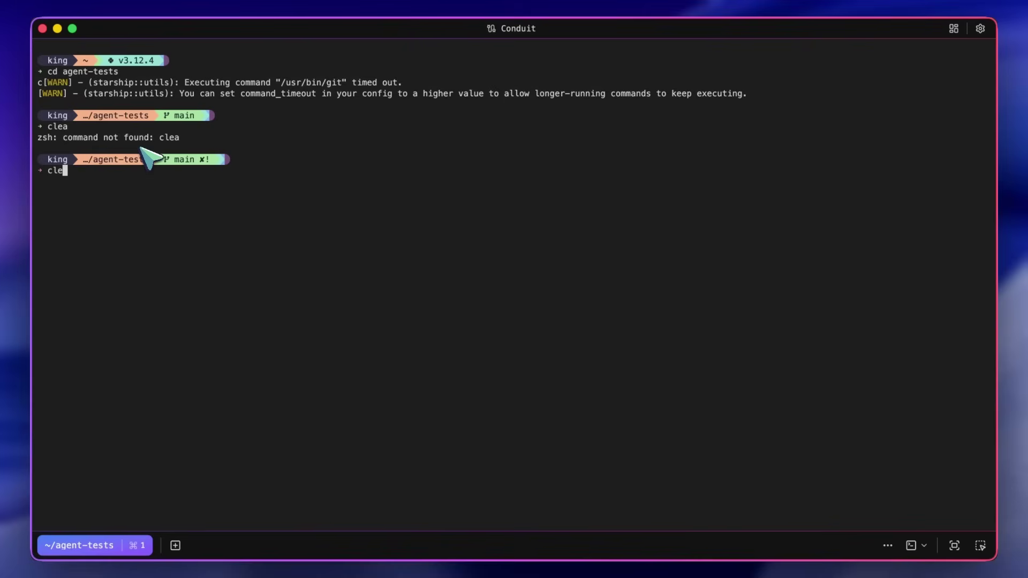
pyautogui.write('ar')
pyautogui.press('Return')
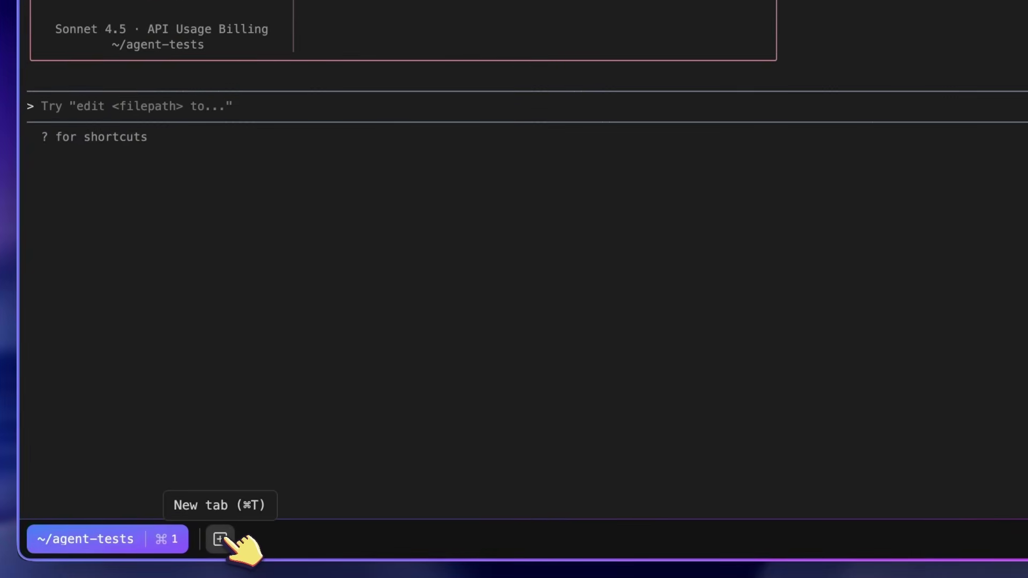
# Open a second terminal tab and clear it, then open a third tab with Cmd+T.
pyautogui.click(220, 539)
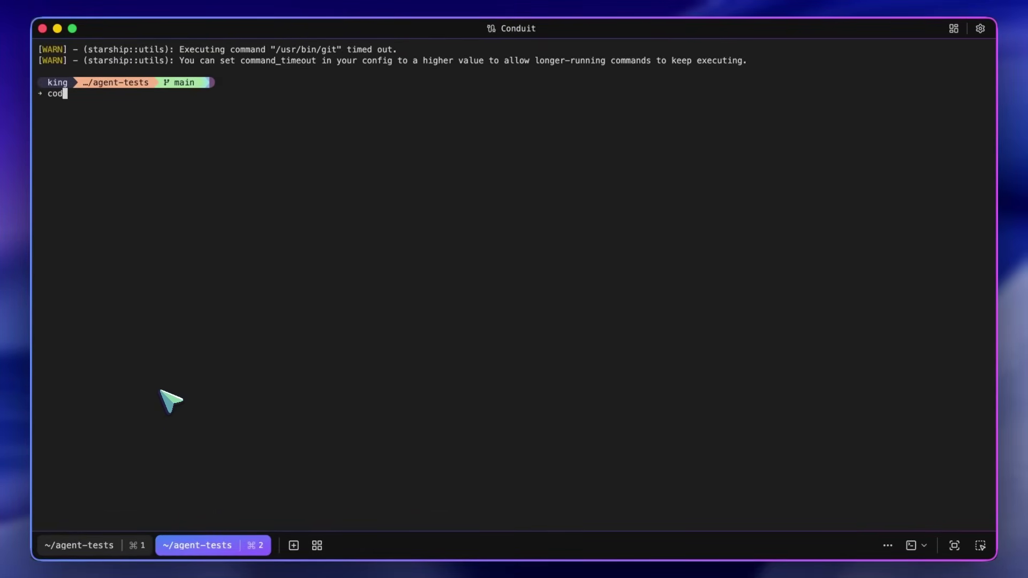
pyautogui.write('ear')
pyautogui.press('Return')
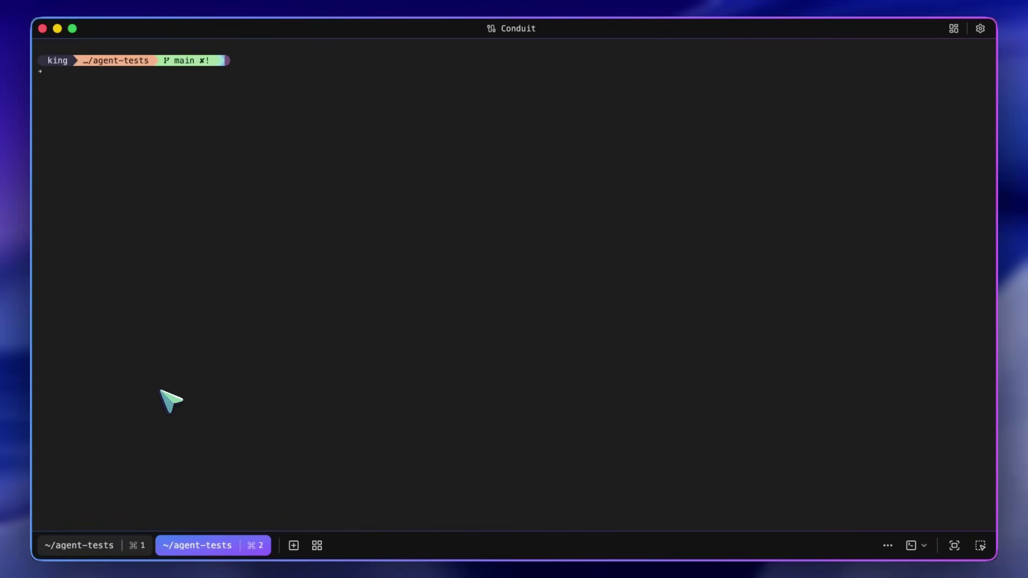
pyautogui.press('super+t')
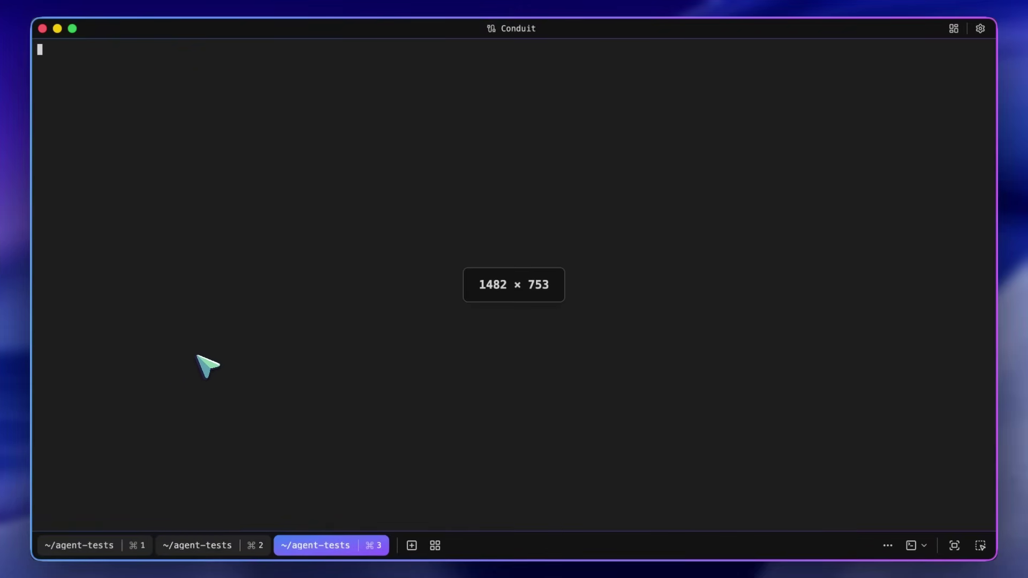
# Switch back to the first tab running Claude Code through the tab overview grid.
pyautogui.moveTo(205, 534)
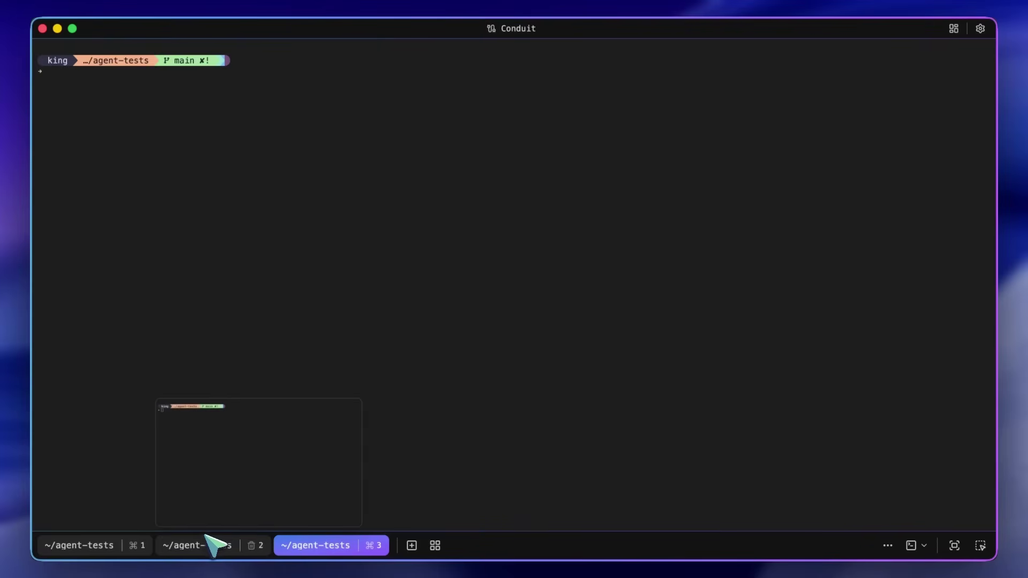
pyautogui.moveTo(118, 548)
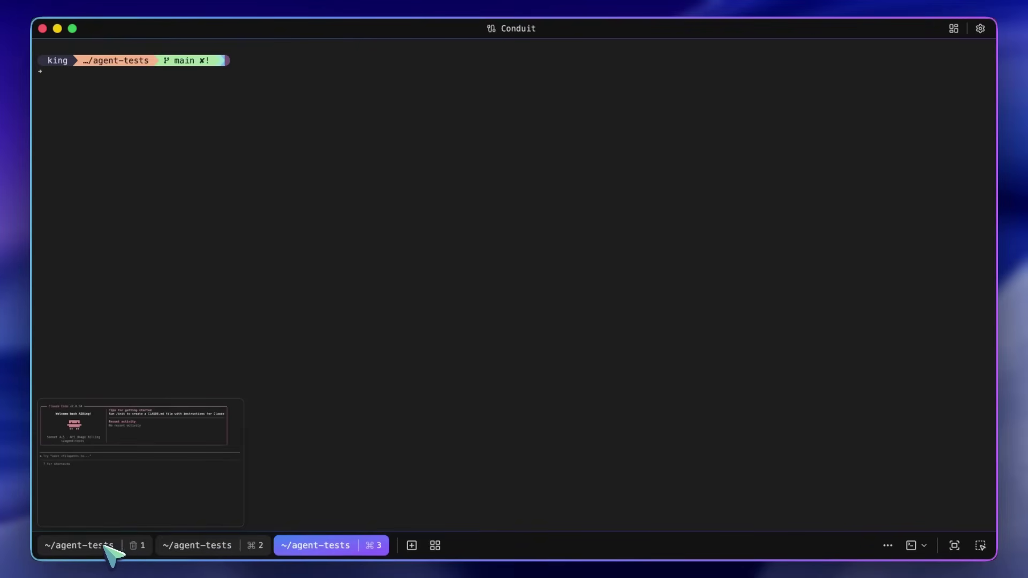
pyautogui.moveTo(185, 548)
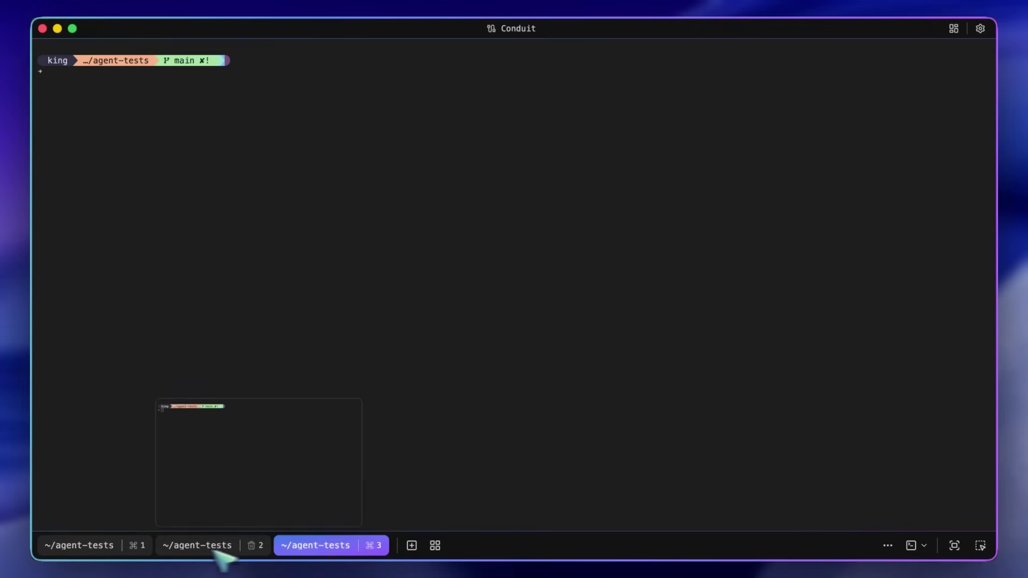
pyautogui.click(434, 545)
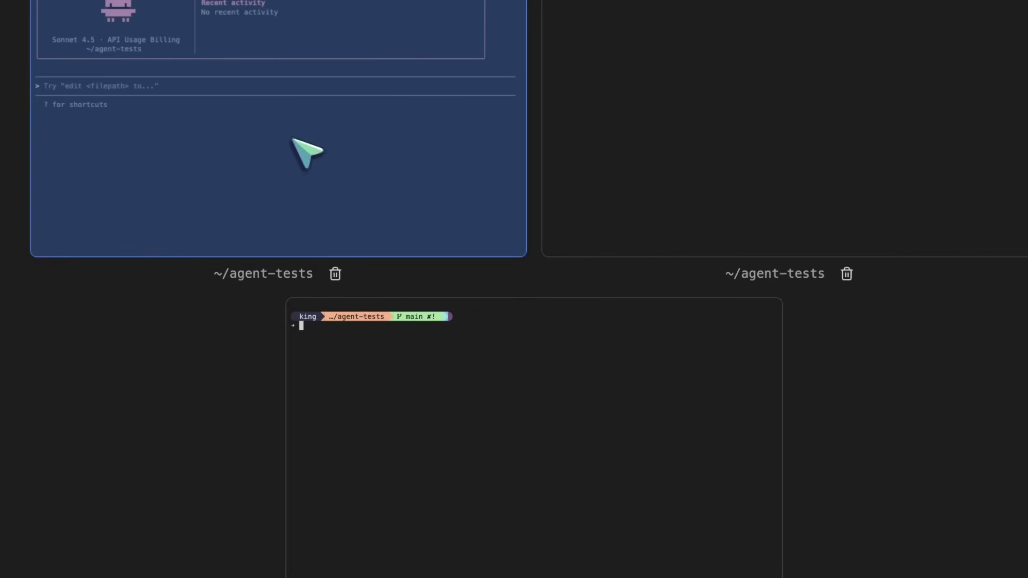
pyautogui.click(293, 140)
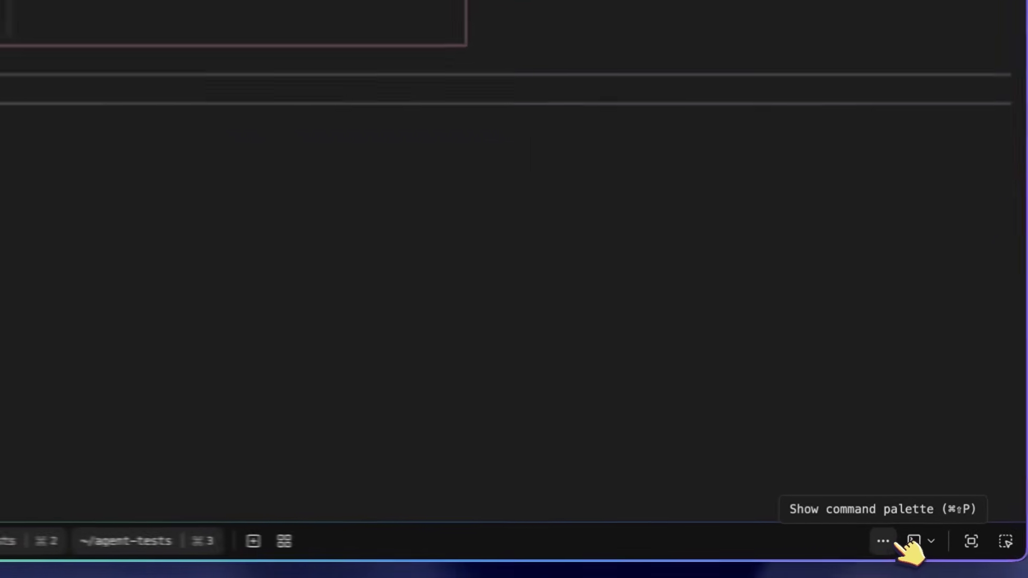
# Enable Design Mode, split a terminal pane beside Claude, then close that new pane.
pyautogui.click(910, 545)
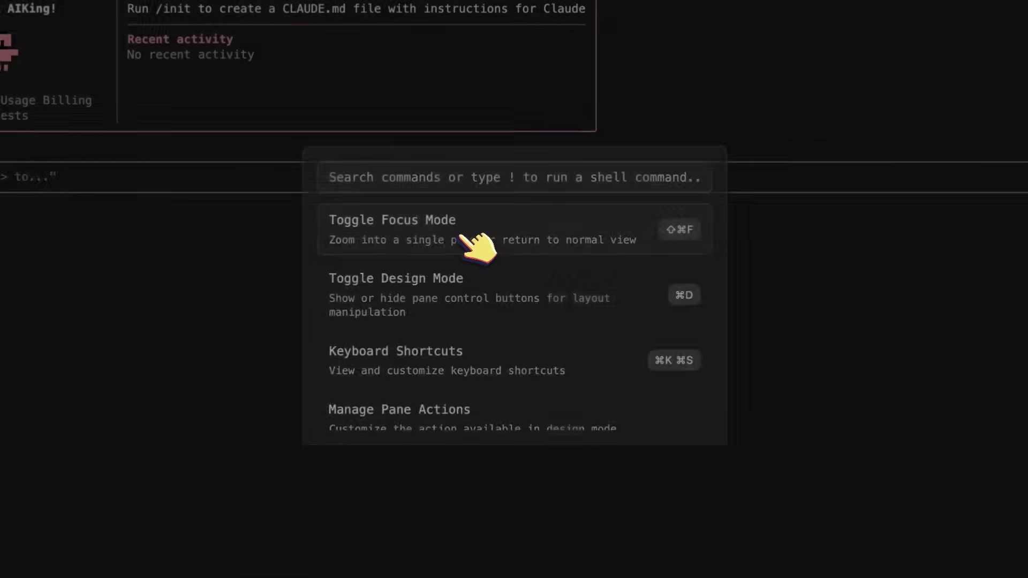
pyautogui.click(478, 246)
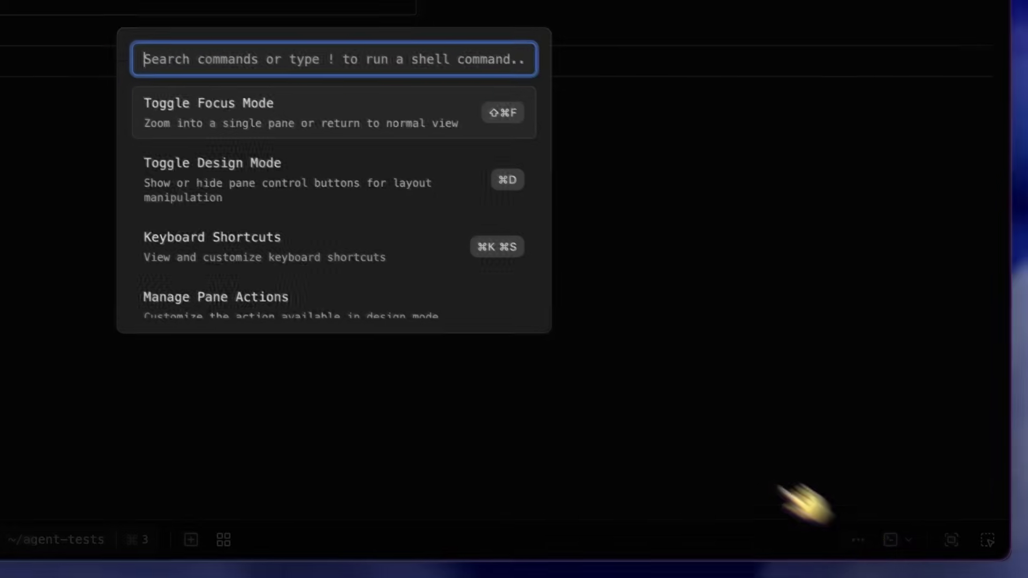
pyautogui.click(481, 256)
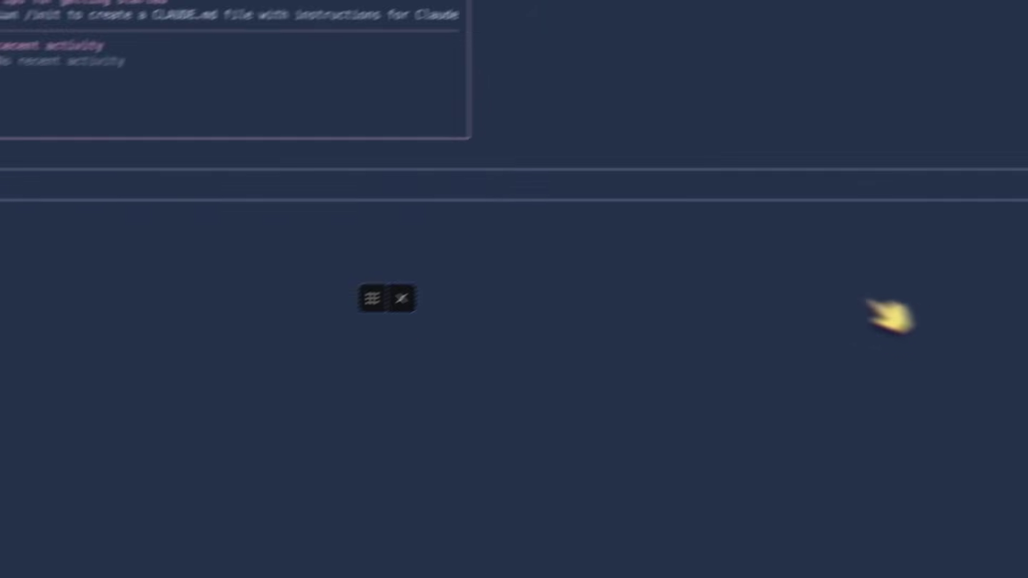
pyautogui.click(994, 326)
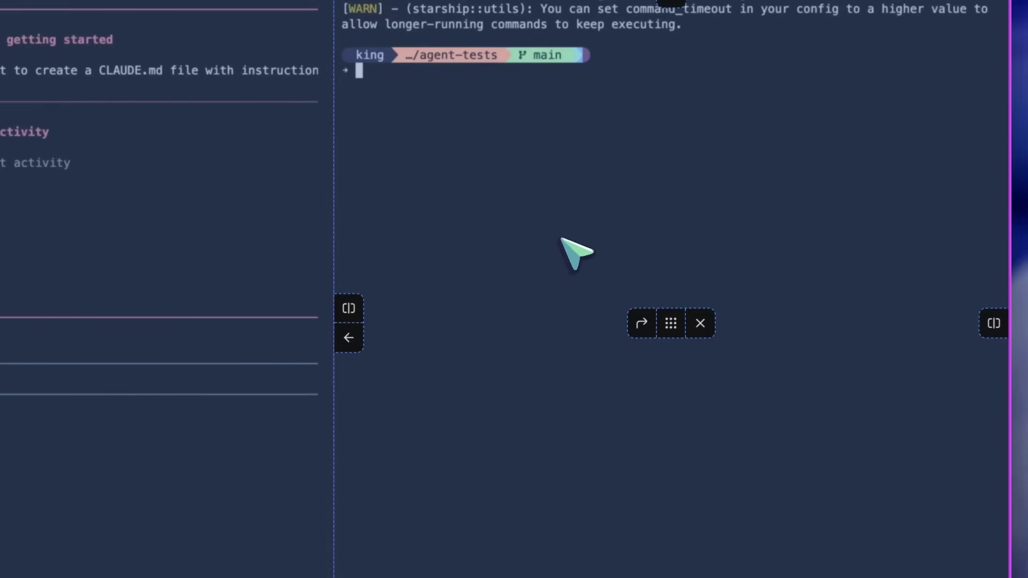
pyautogui.click(700, 324)
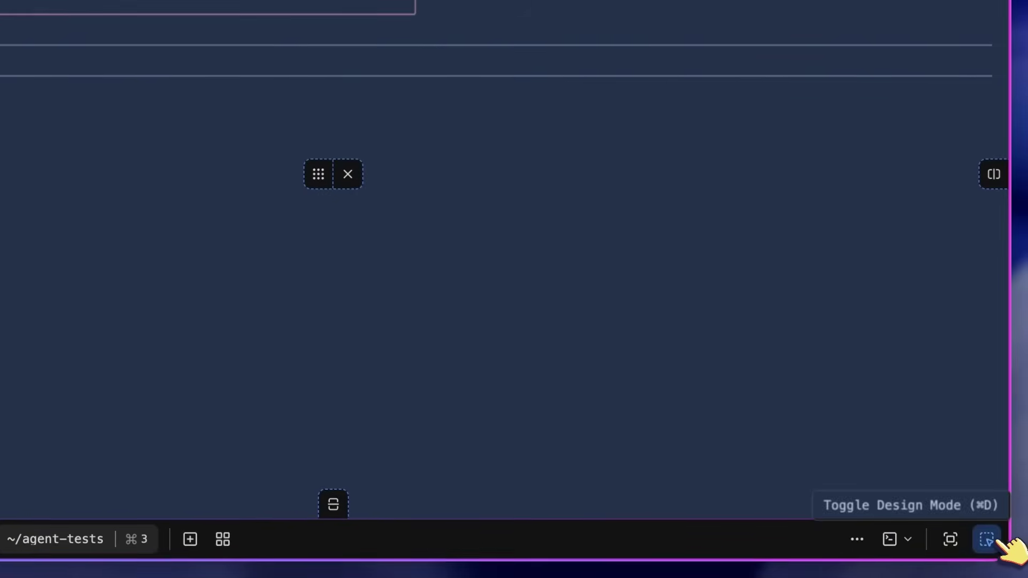
# Turn Design Mode off and save the current tabs as a workspace named 'New'.
pyautogui.click(987, 539)
pyautogui.click(949, 33)
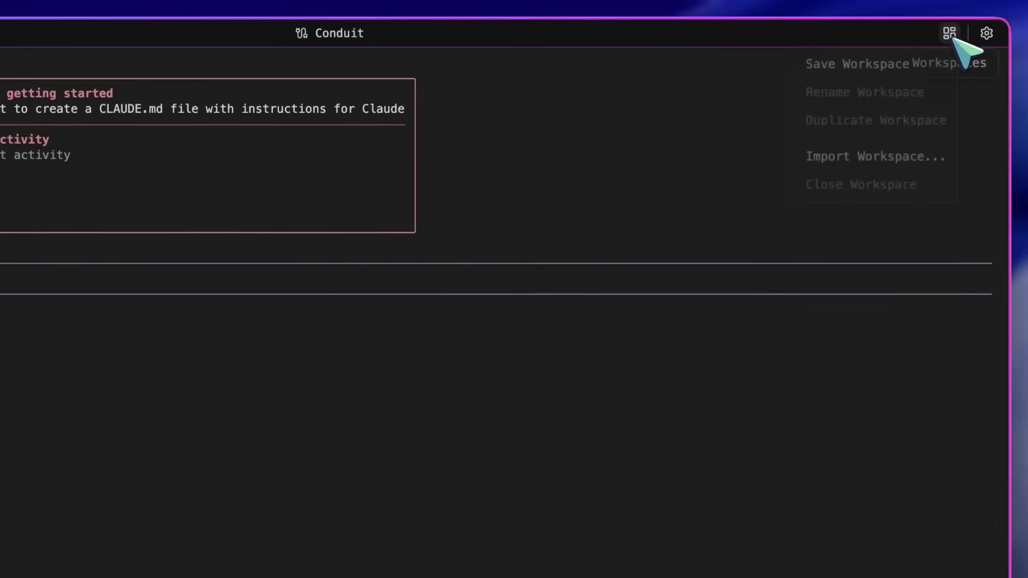
pyautogui.click(878, 67)
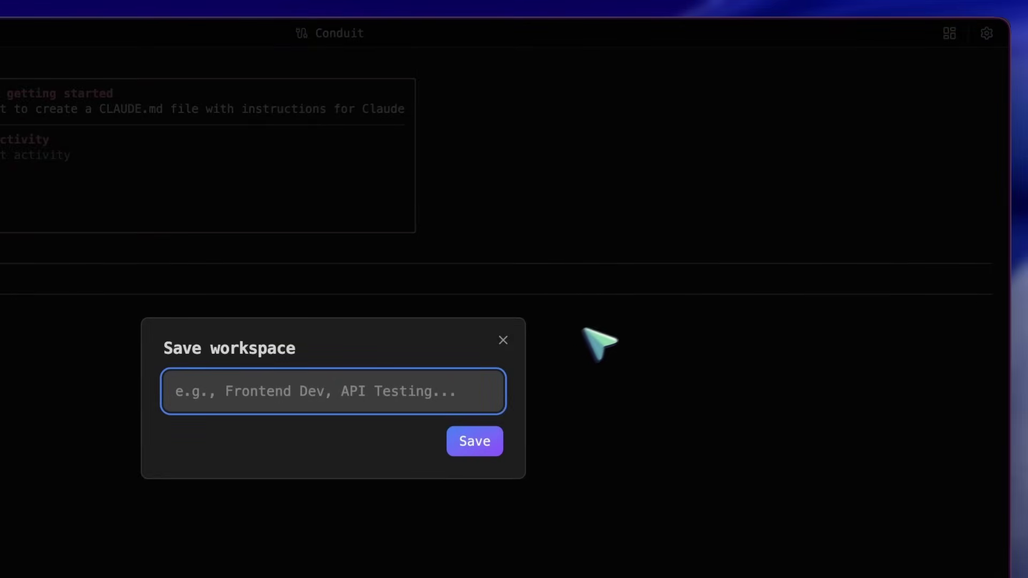
pyautogui.write('New')
pyautogui.click(485, 439)
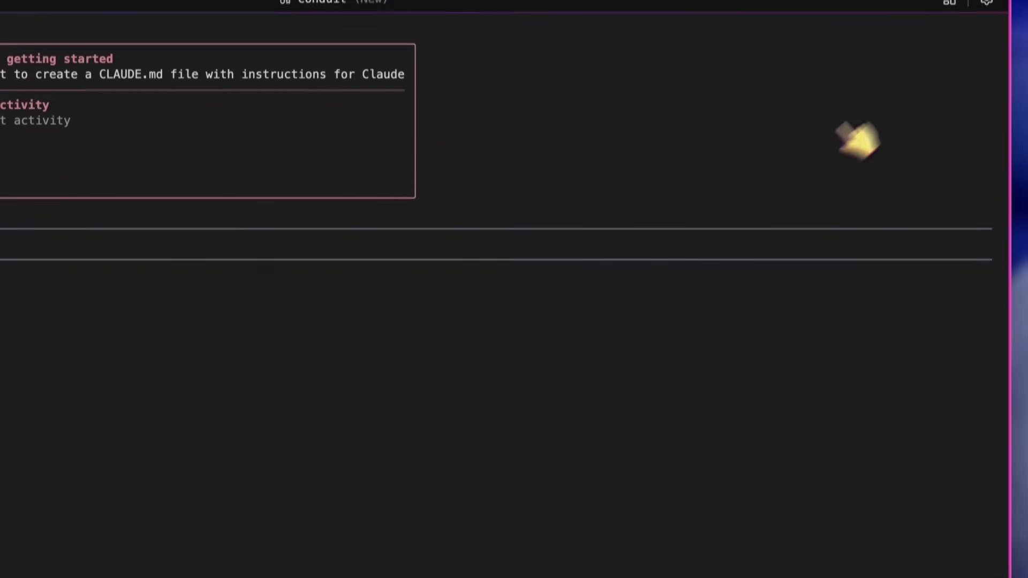
pyautogui.click(949, 33)
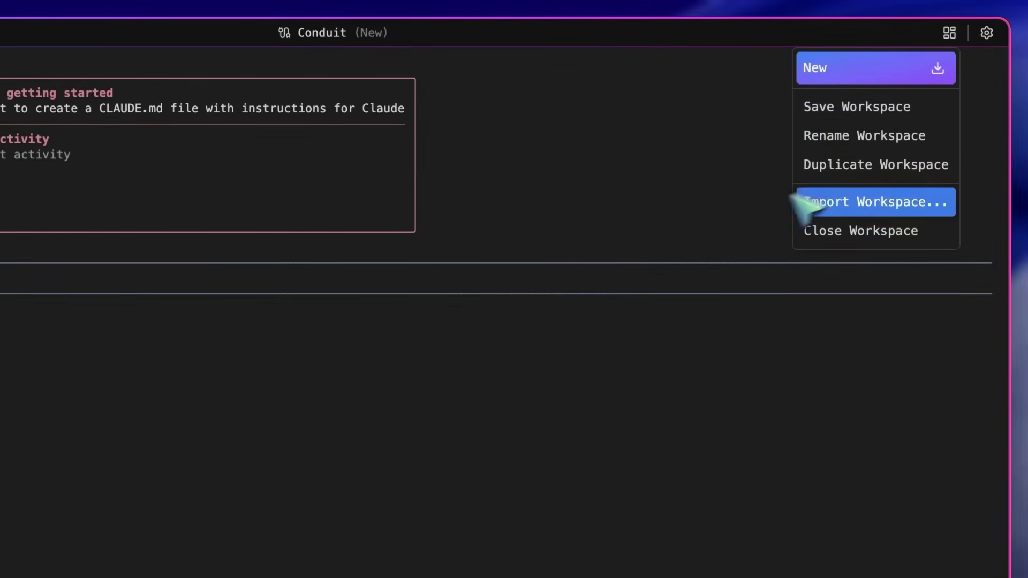
# Open Agent Configuration via the 'agents' command and delete the existing New Agent.
pyautogui.click(575, 289)
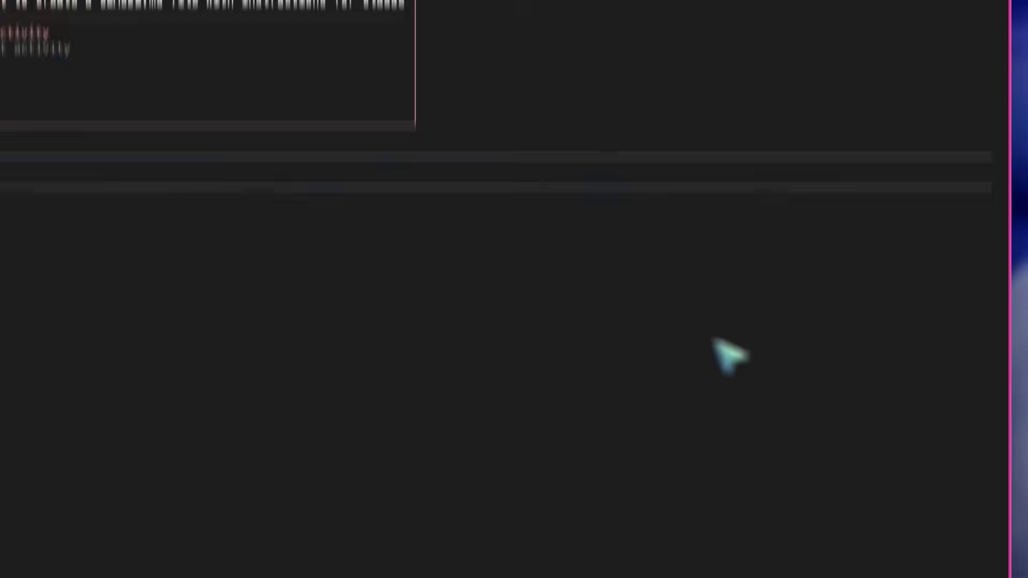
pyautogui.click(858, 546)
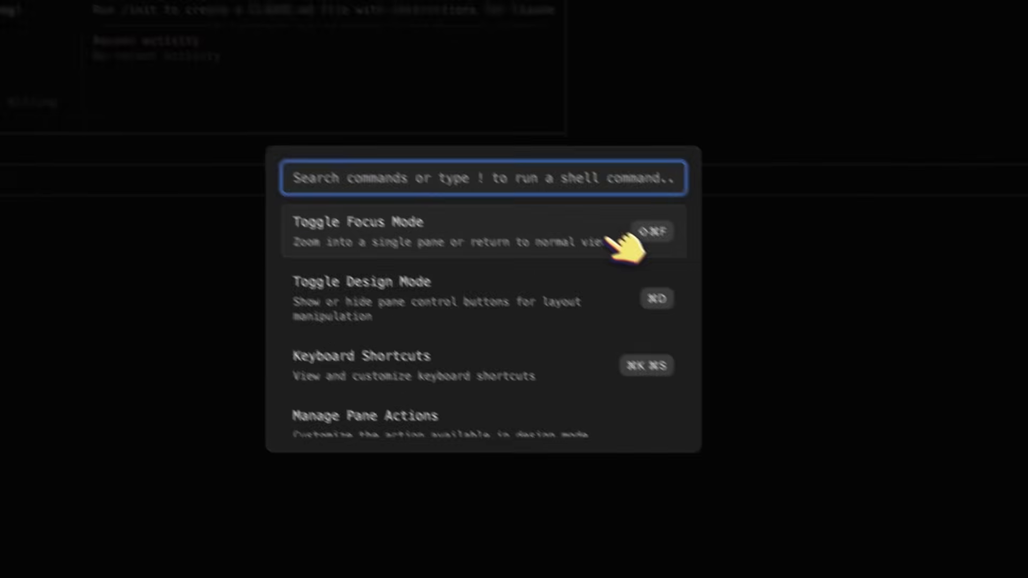
pyautogui.write('agents')
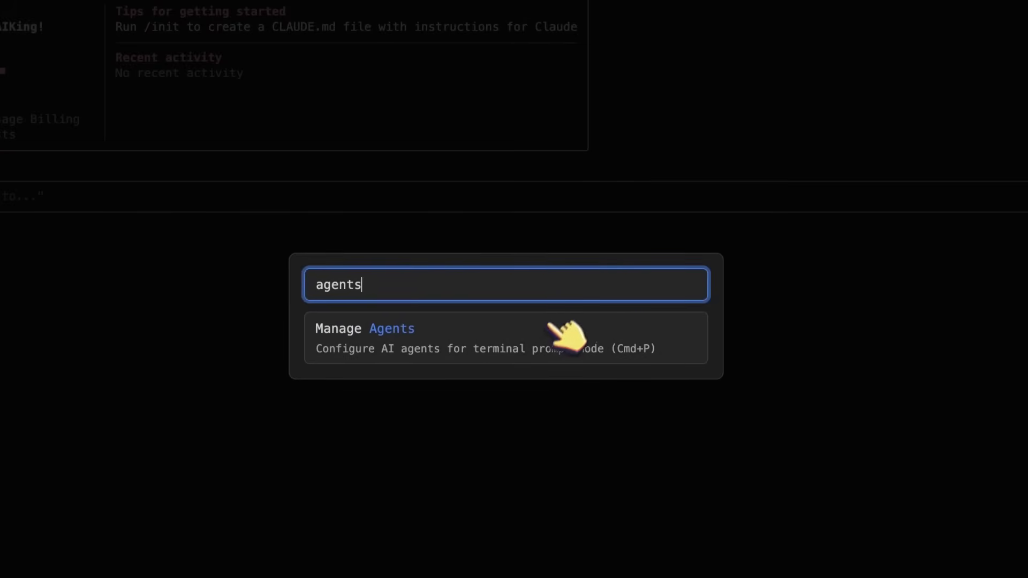
pyautogui.click(550, 324)
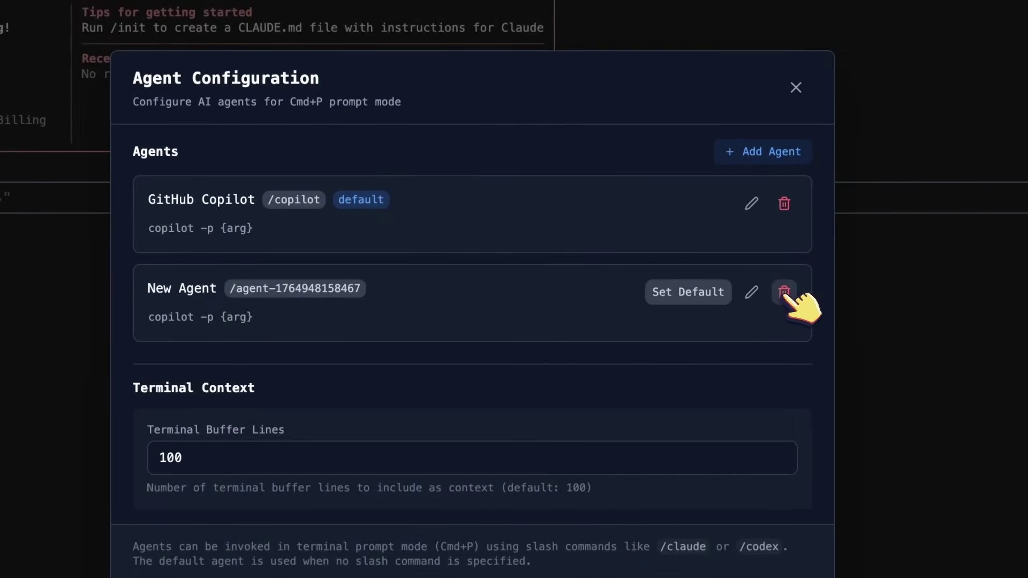
pyautogui.click(784, 293)
pyautogui.click(506, 343)
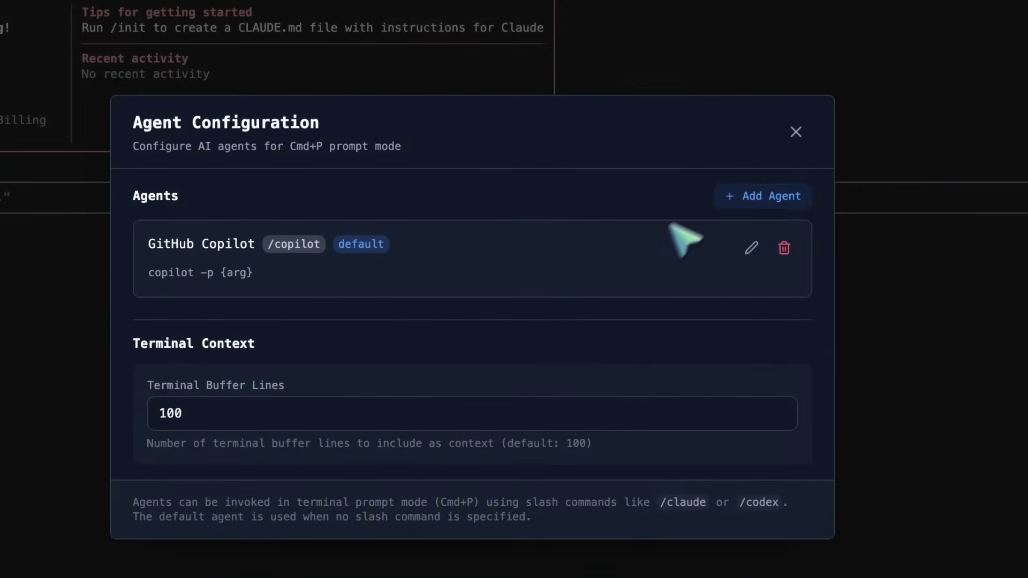
# Add a new agent with command claude -p {arg}, save it, close settings, and send 'hi'.
pyautogui.click(764, 199)
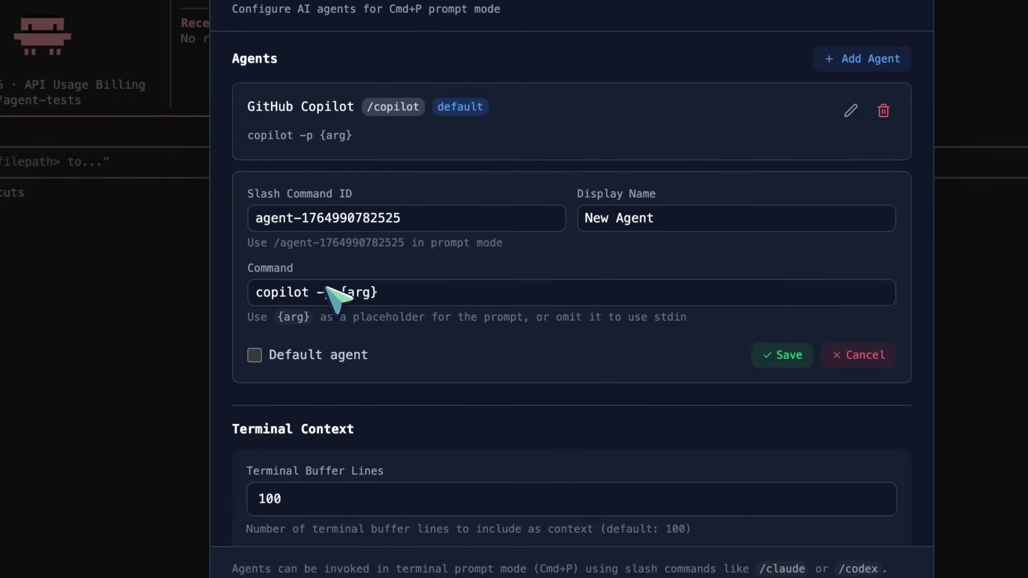
pyautogui.moveTo(316, 292); pyautogui.dragTo(239, 292)
pyautogui.write('cl')
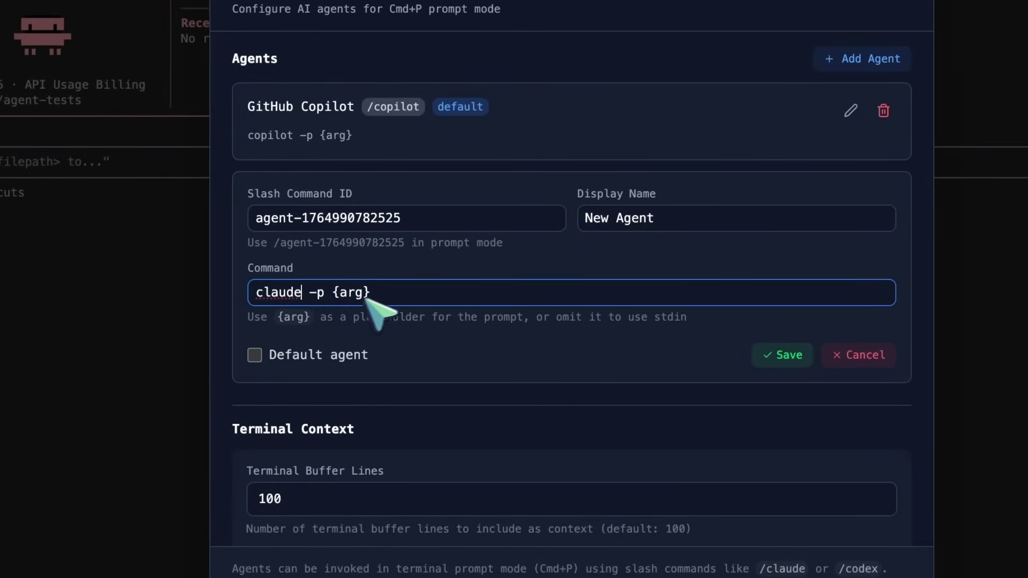
pyautogui.click(777, 355)
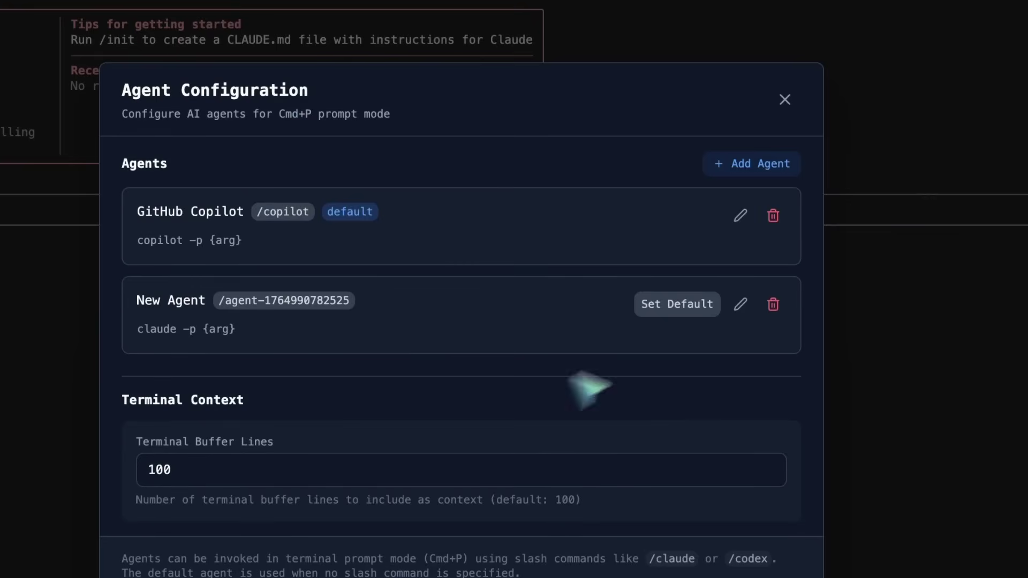
pyautogui.click(785, 99)
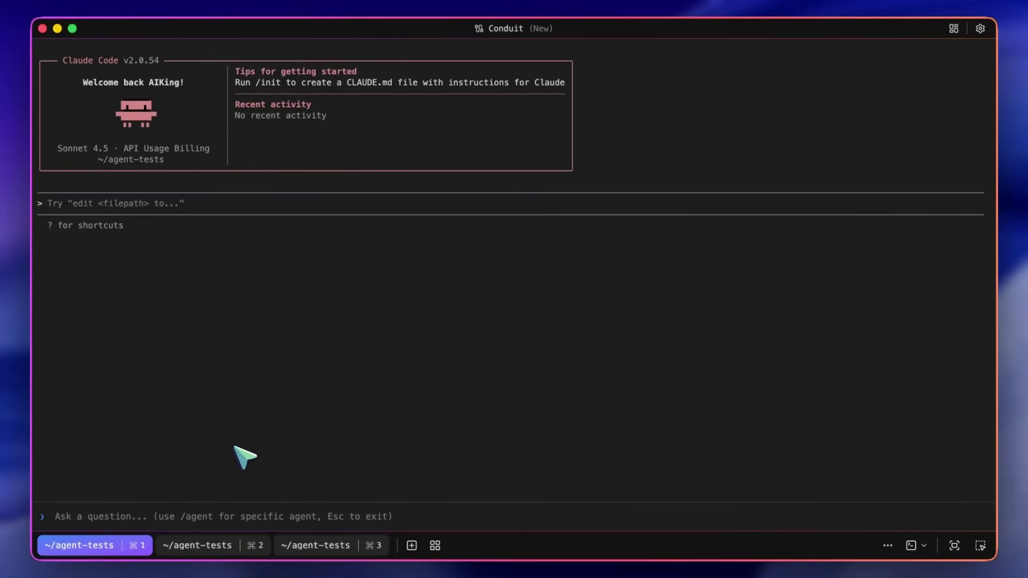
pyautogui.write('hi')
pyautogui.press('Return')
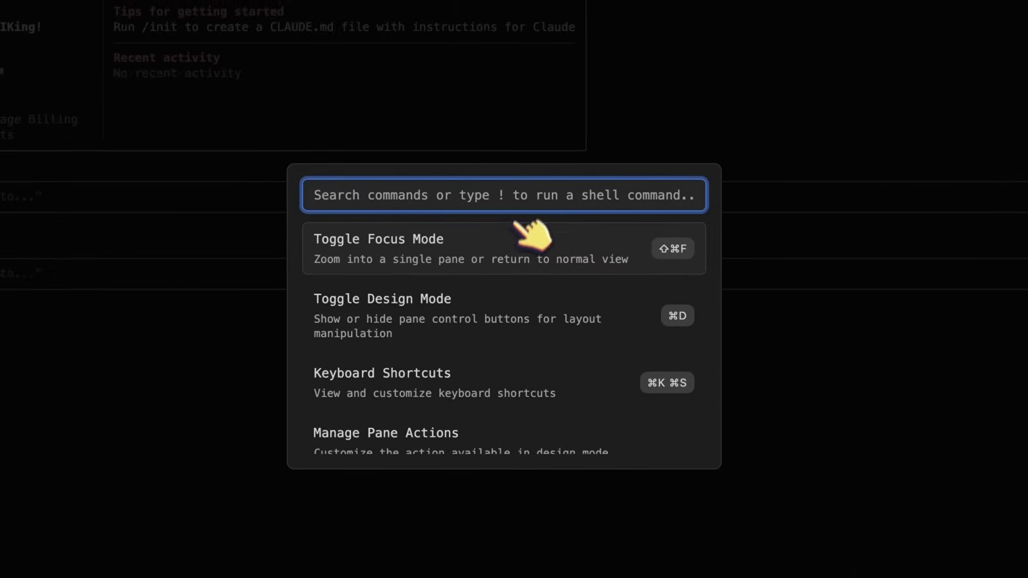
# Run Split Pane Left (Worktree) from the command palette to add an isolated worktree pane.
pyautogui.write('sp')
pyautogui.write('lit')
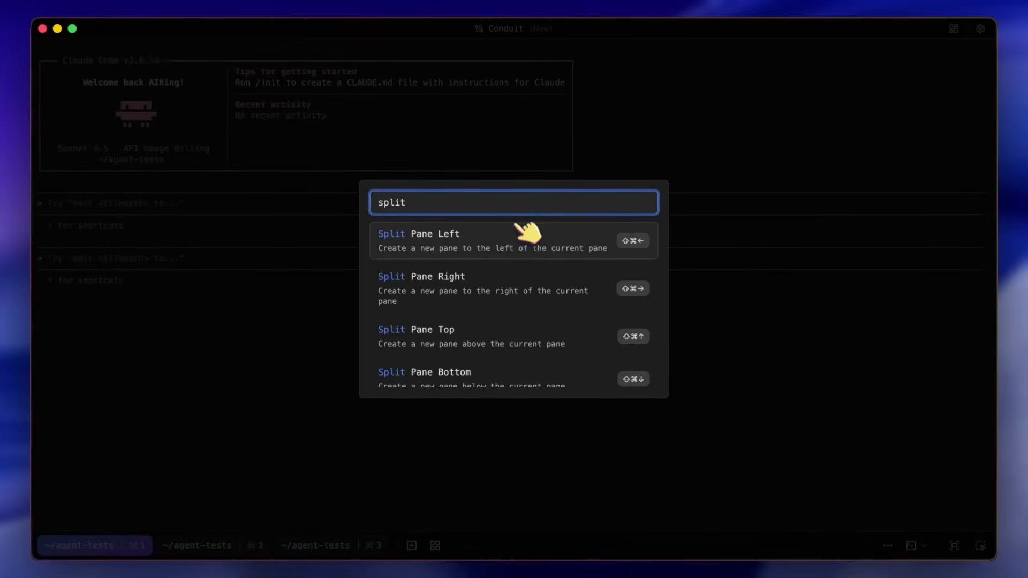
pyautogui.scroll(-3, 550, 305)
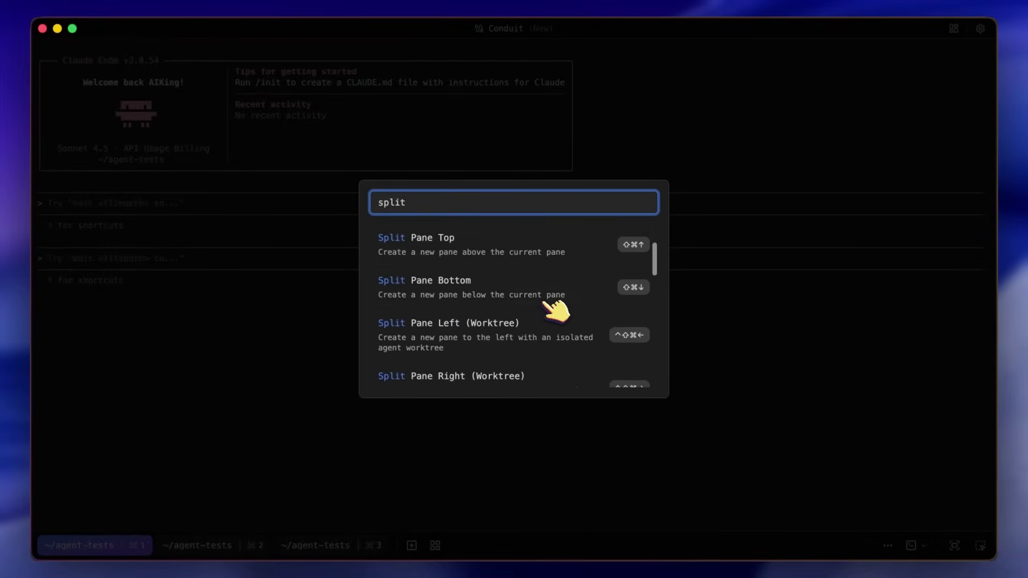
pyautogui.scroll(3, 551, 305)
pyautogui.scroll(-1, 551, 311)
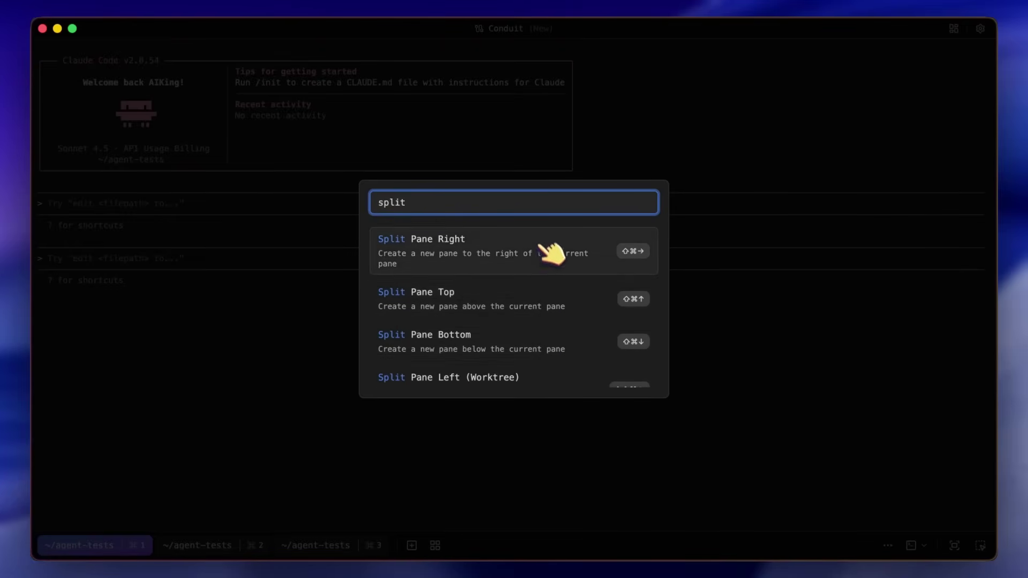
pyautogui.scroll(-2, 553, 329)
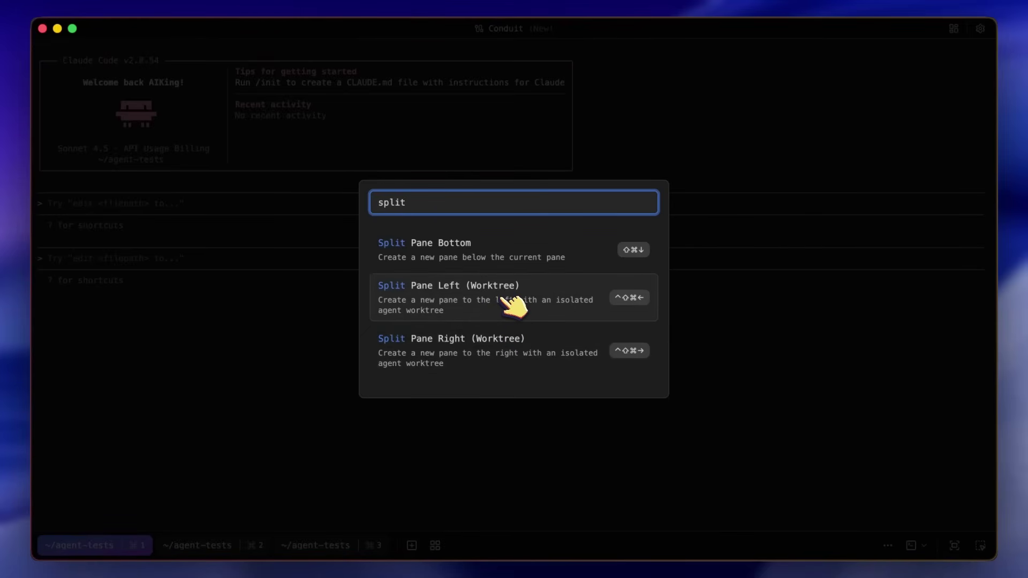
pyautogui.click(512, 302)
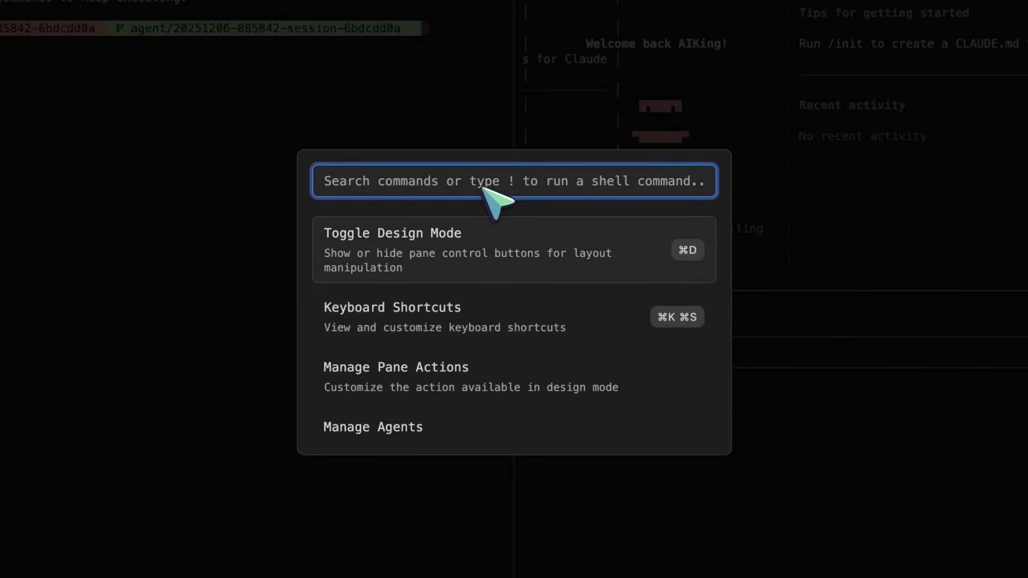
pyautogui.write('browser')
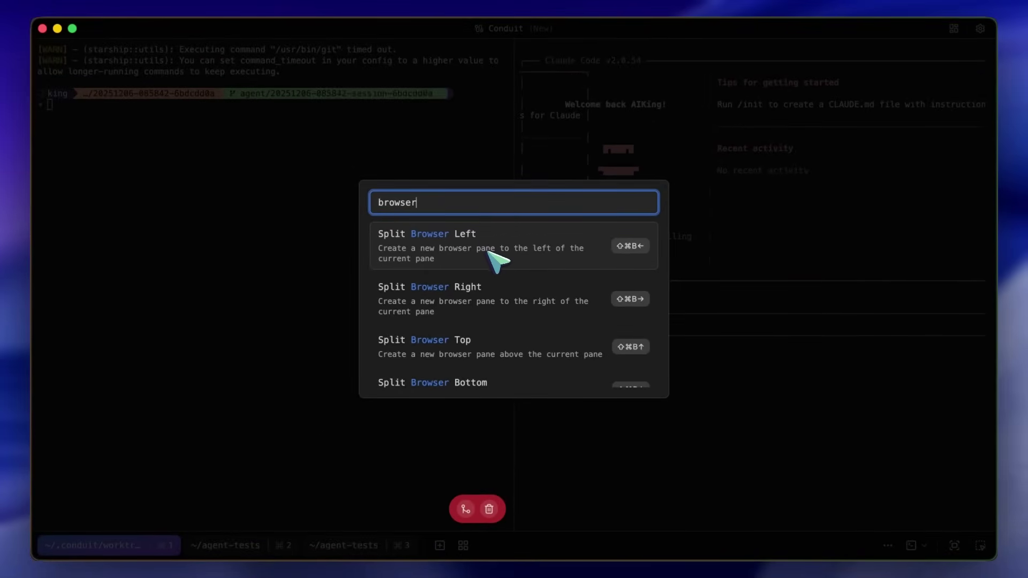
pyautogui.scroll(-1, 497, 262)
pyautogui.scroll(1, 497, 263)
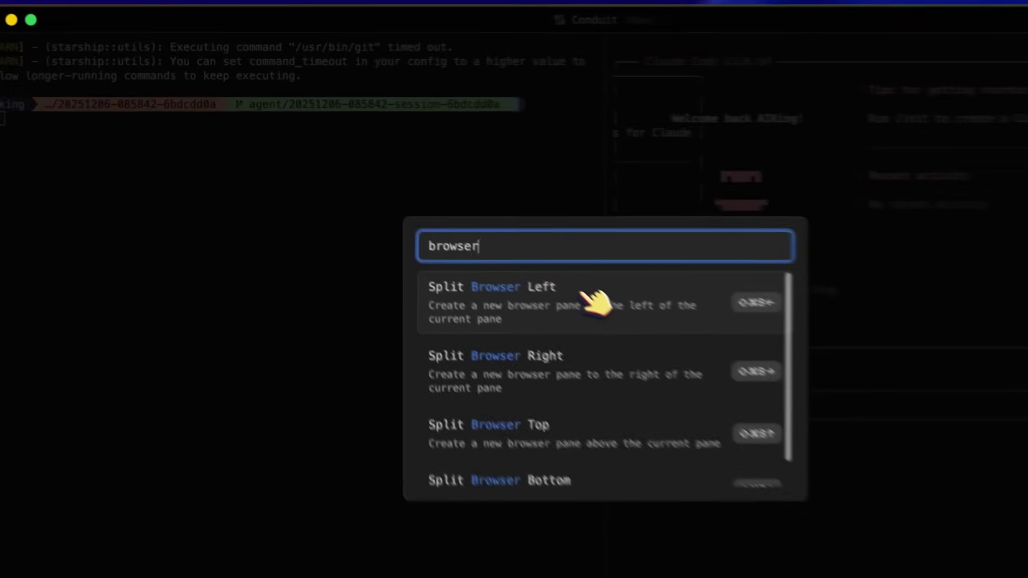
pyautogui.click(504, 246)
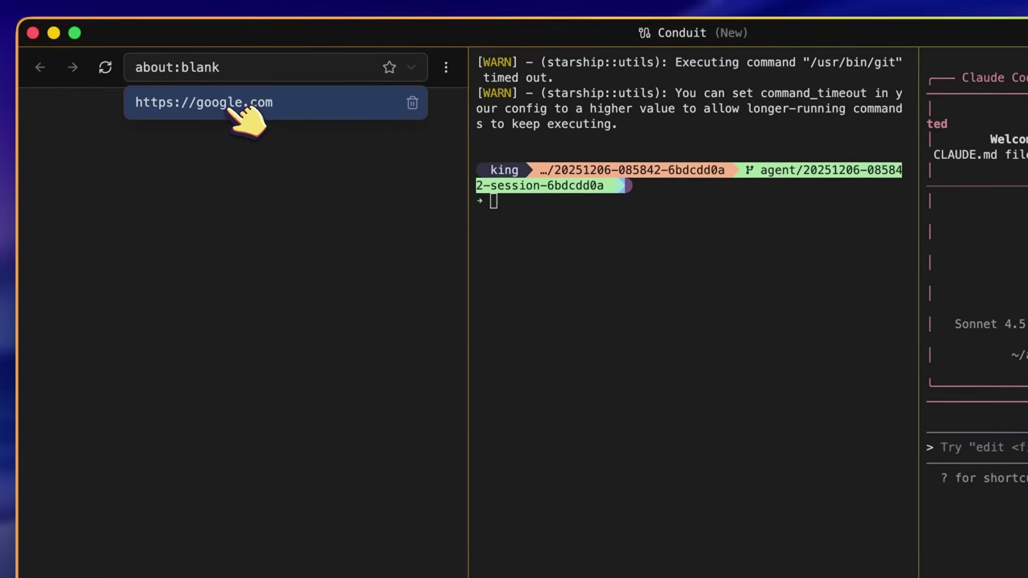
pyautogui.click(173, 87)
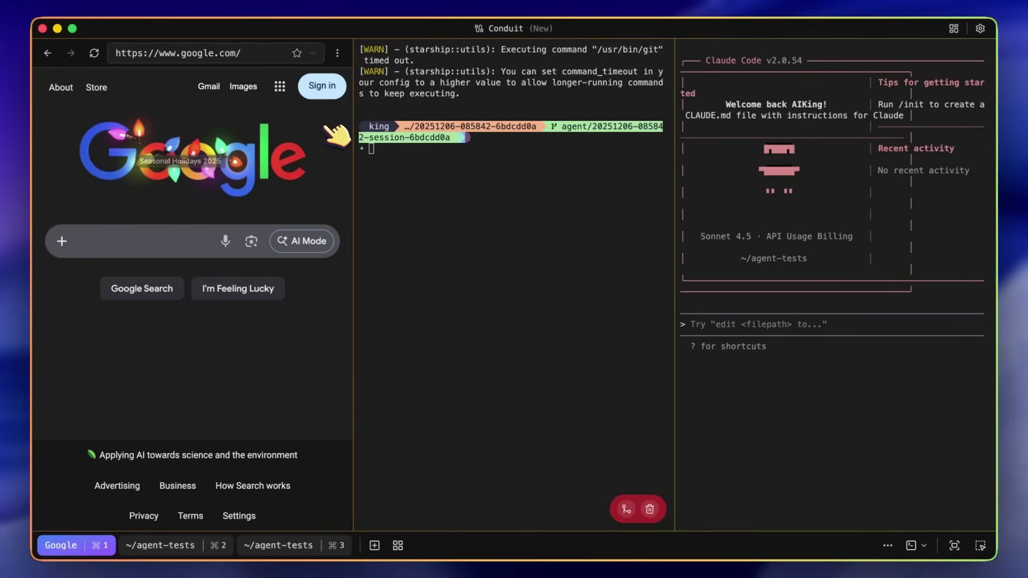
# Focus the right Claude Code pane and run Split Editor Right from the command palette.
pyautogui.click(406, 235)
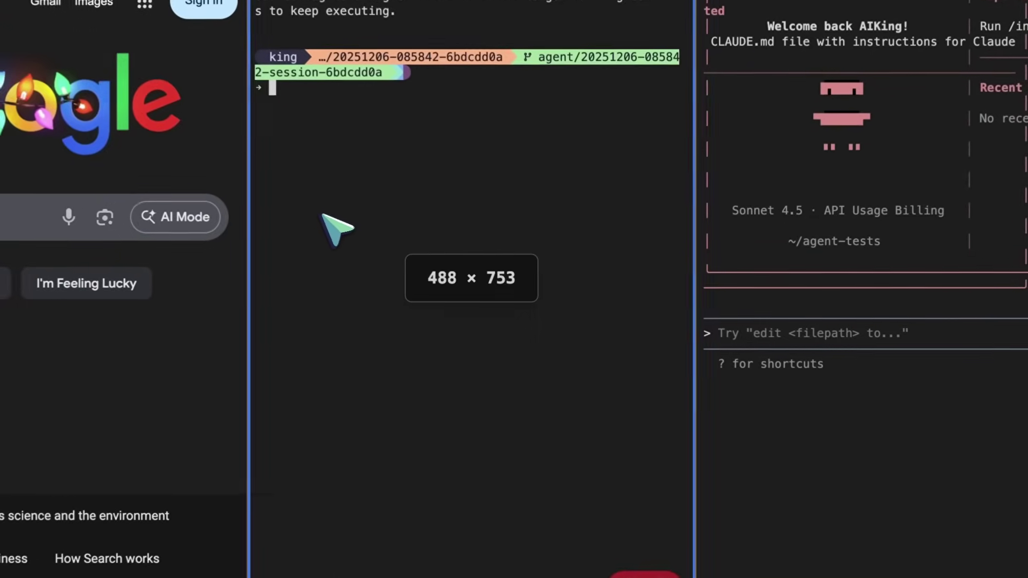
pyautogui.click(798, 382)
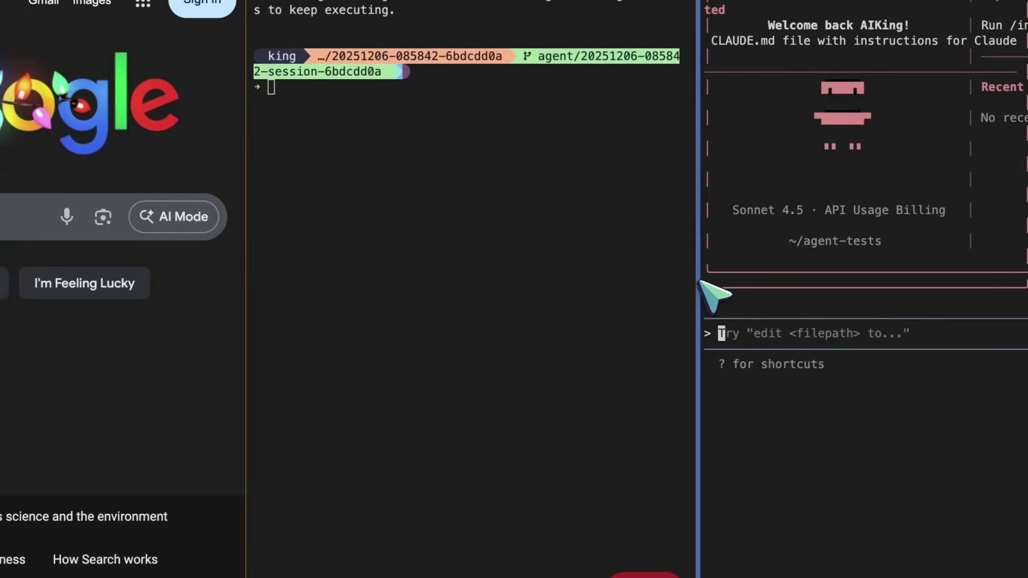
pyautogui.click(884, 544)
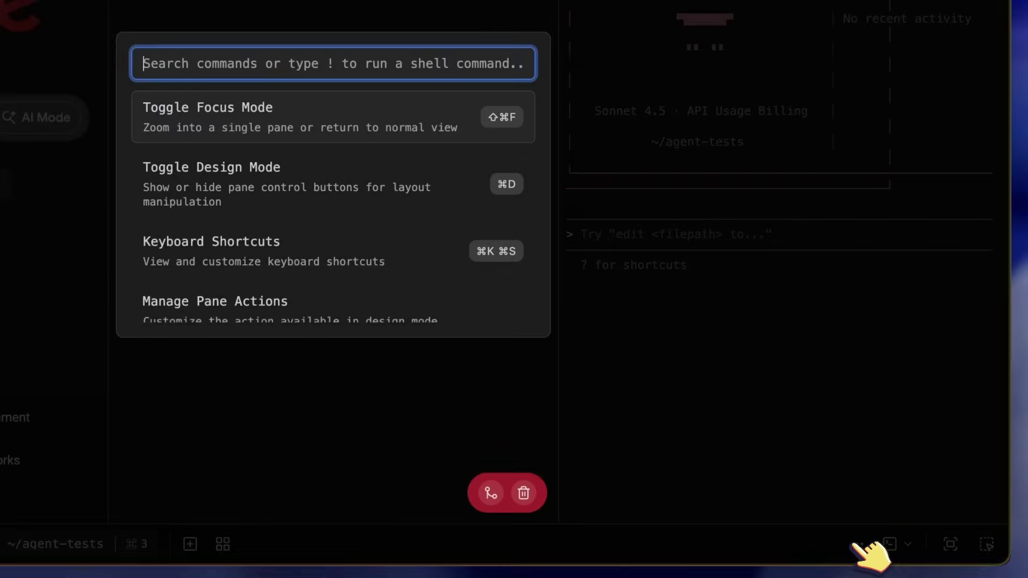
pyautogui.write('editor')
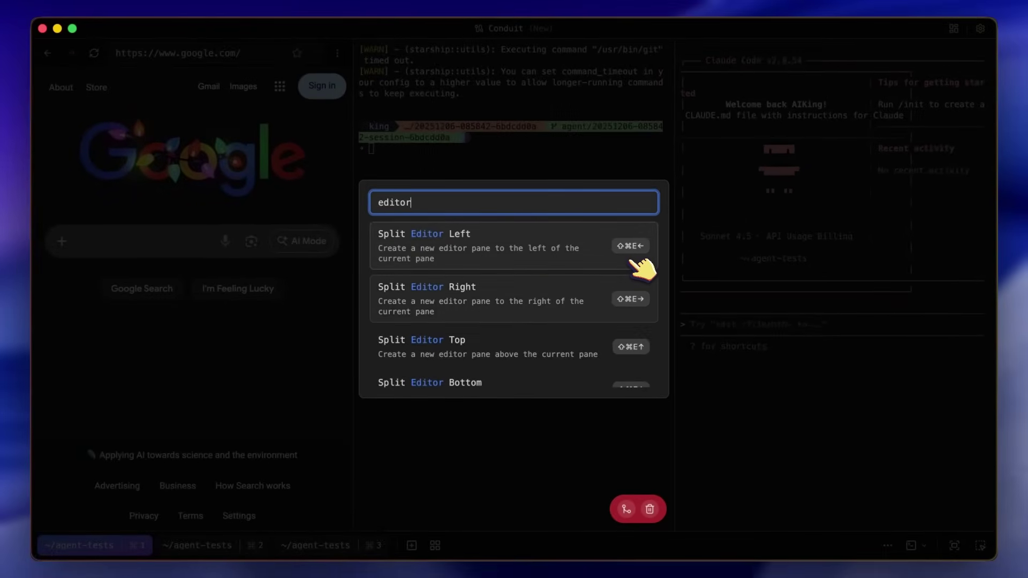
pyautogui.scroll(-1, 642, 268)
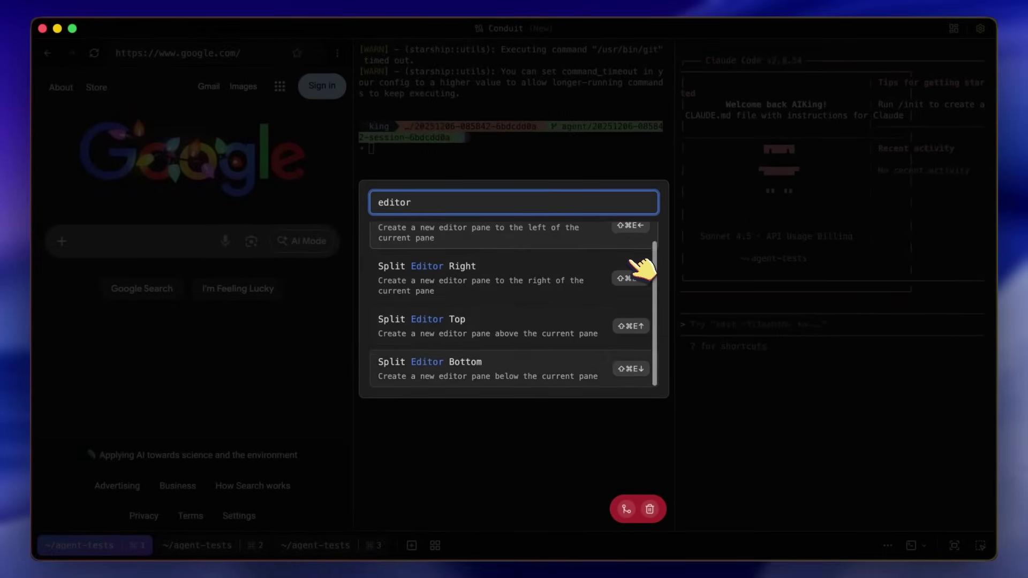
pyautogui.click(644, 265)
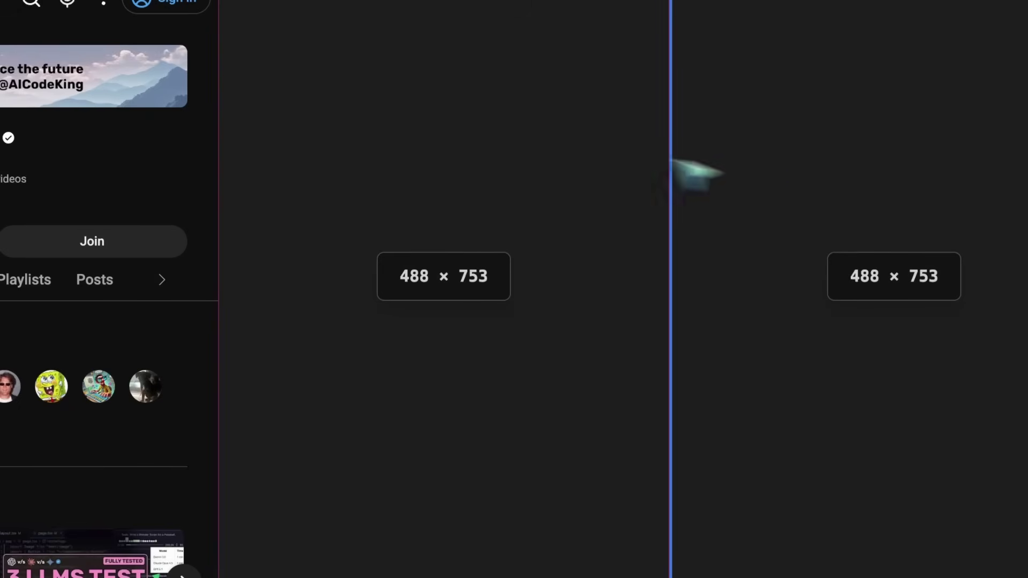
# Turn on Synchronize Panes, launch claude in both terminals, and dismiss the Hyper Terminal popup.
pyautogui.click(884, 552)
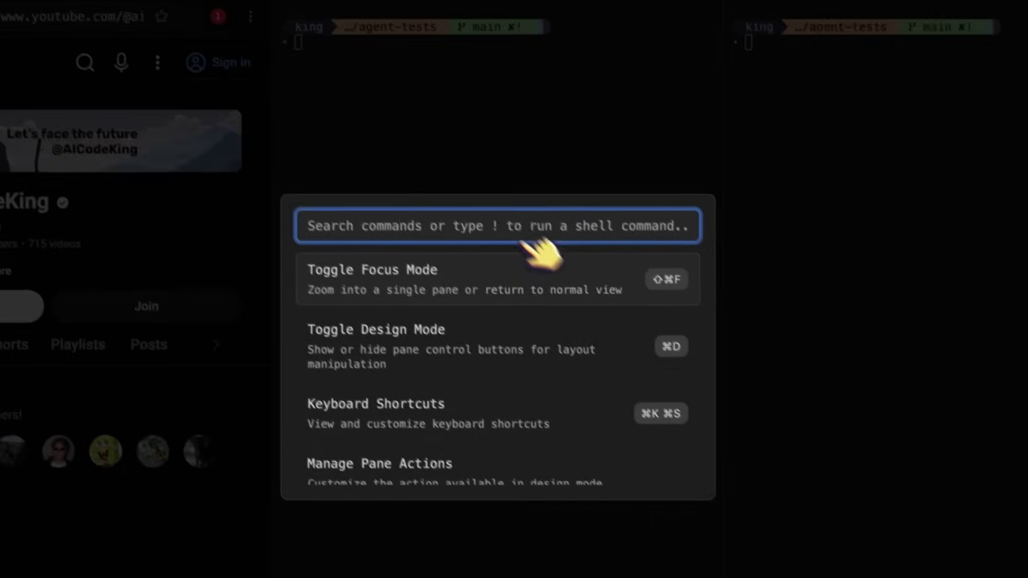
pyautogui.write('sync')
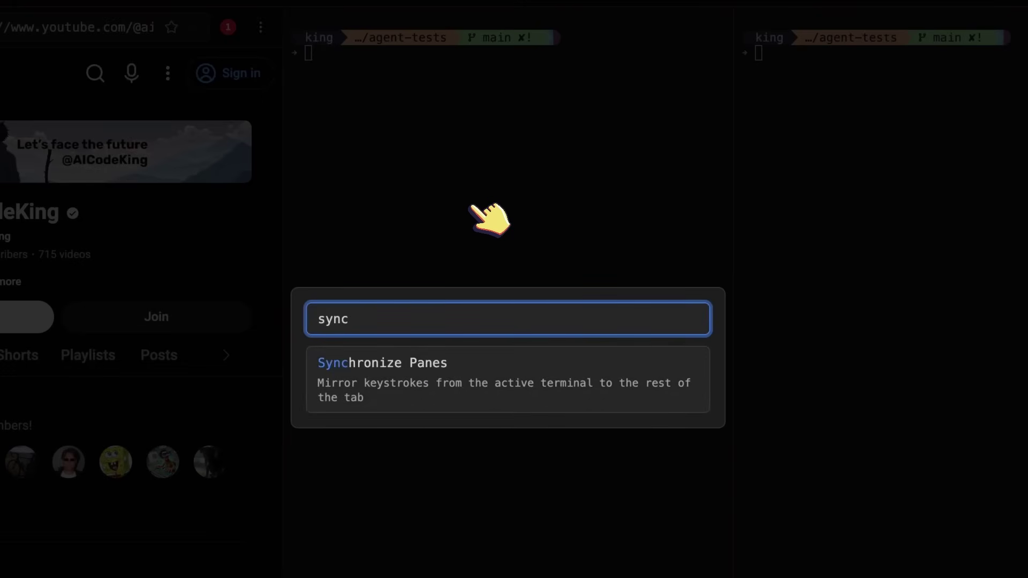
pyautogui.click(479, 362)
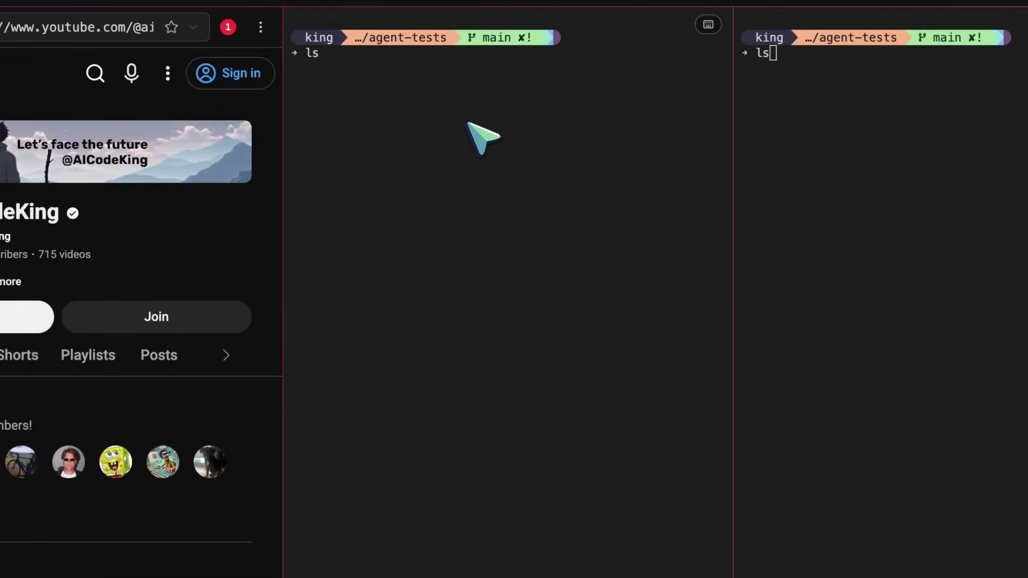
pyautogui.press('BackSpace')
pyautogui.press('BackSpace')
pyautogui.write('clade')
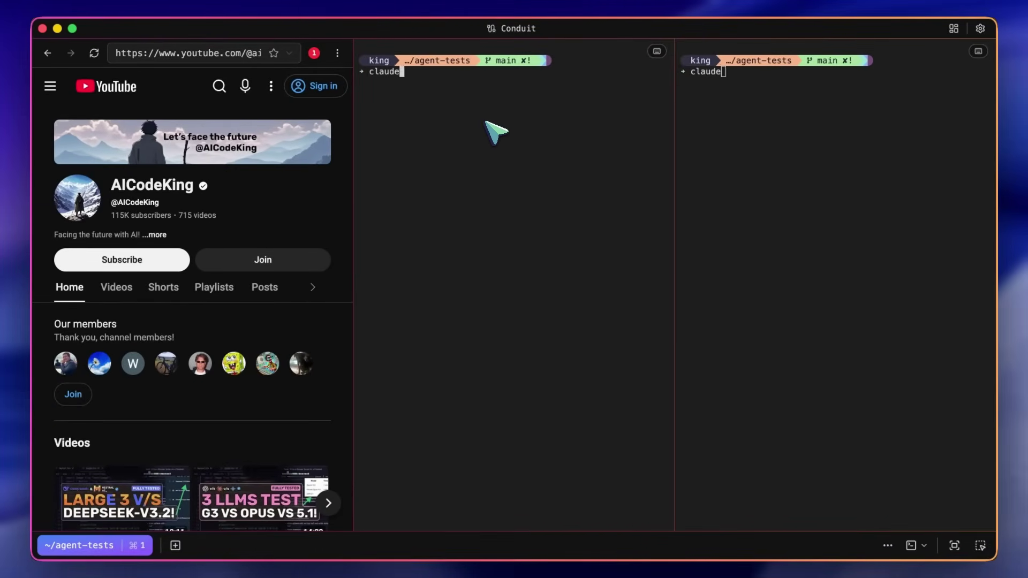
pyautogui.press('Return')
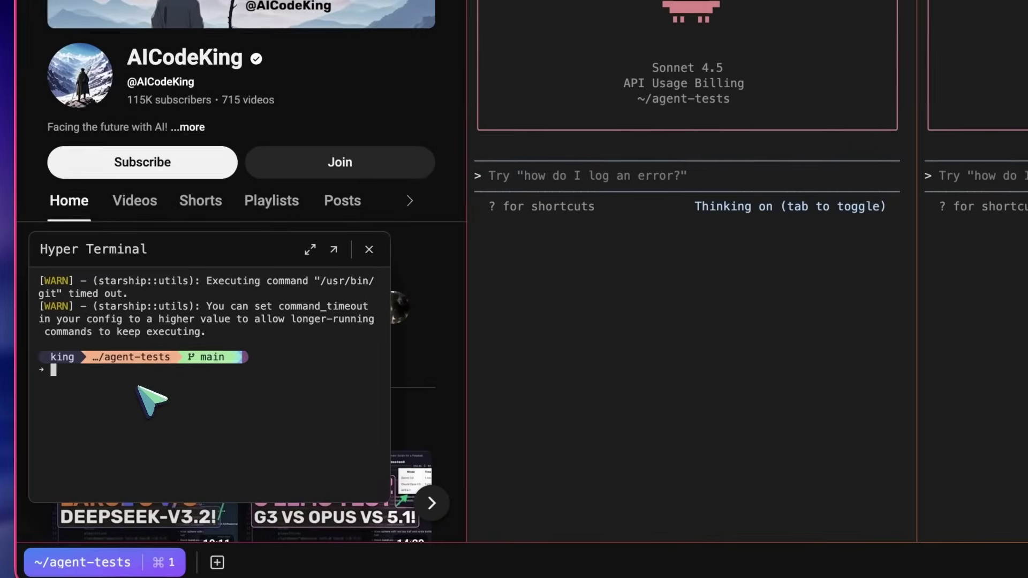
pyautogui.write('ls')
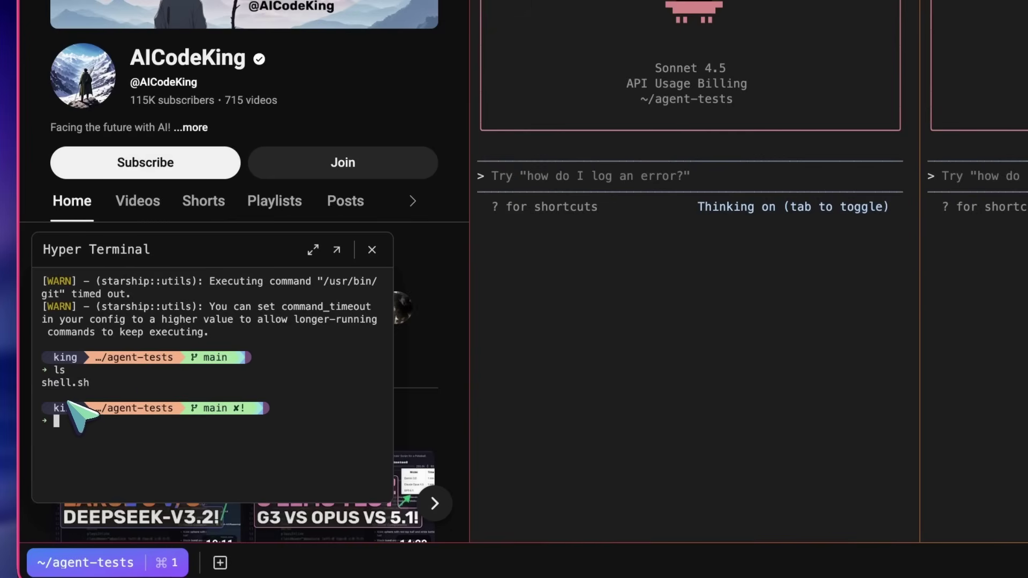
pyautogui.click(371, 250)
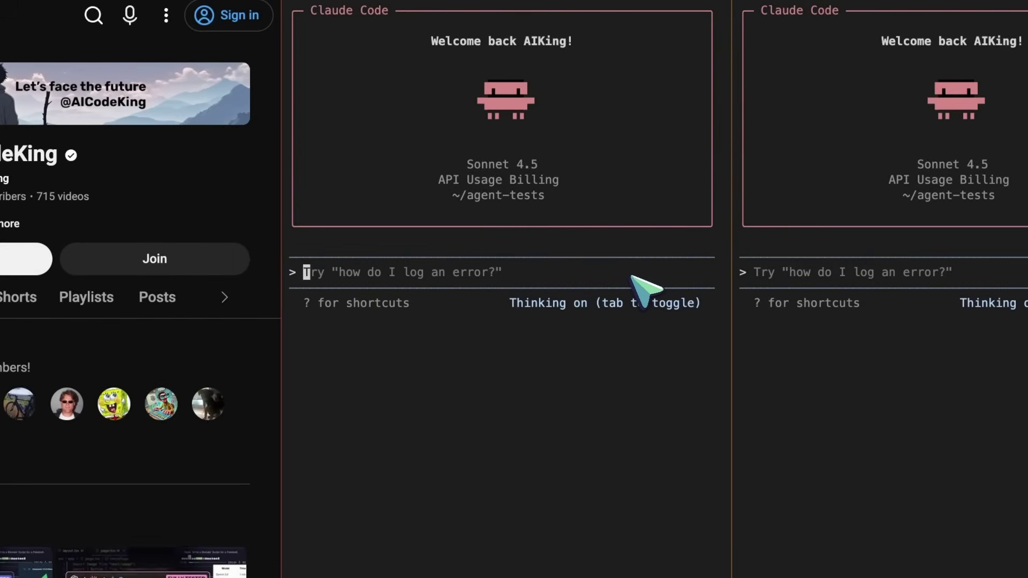
# Send 'hi how are you doing?' to both synchronized Claude Code panes.
pyautogui.write('hi how are you doing?')
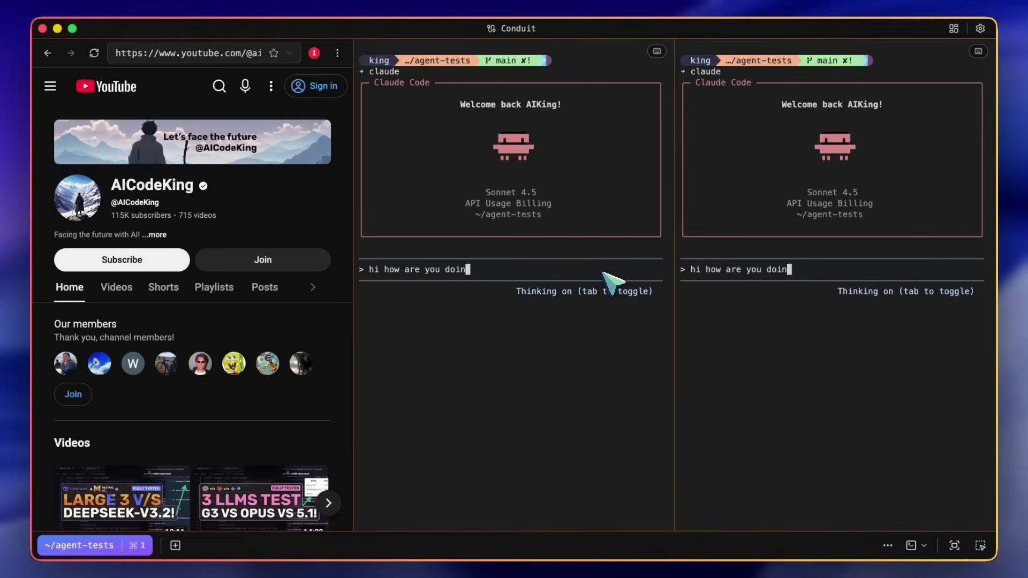
pyautogui.press('Return')
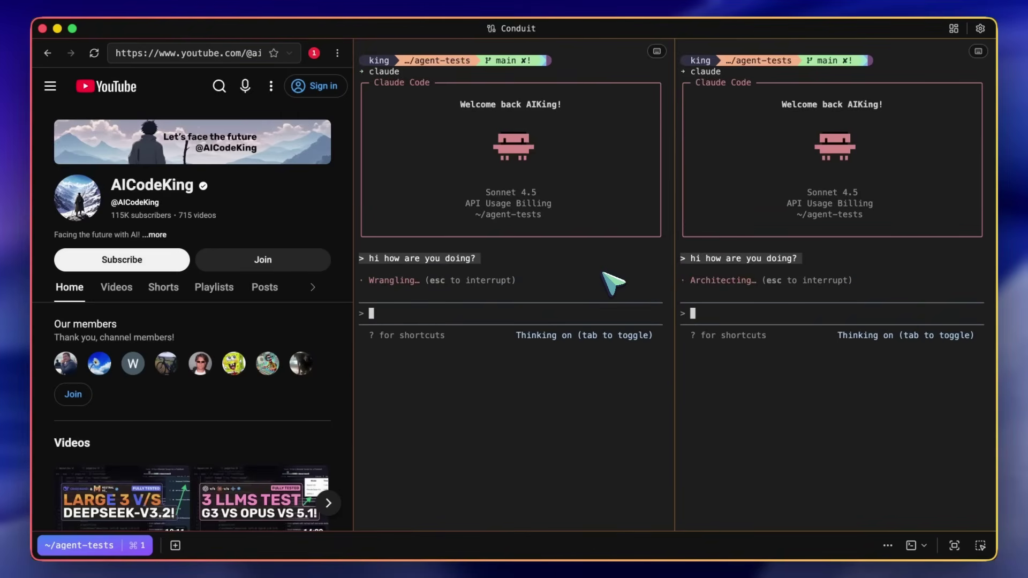